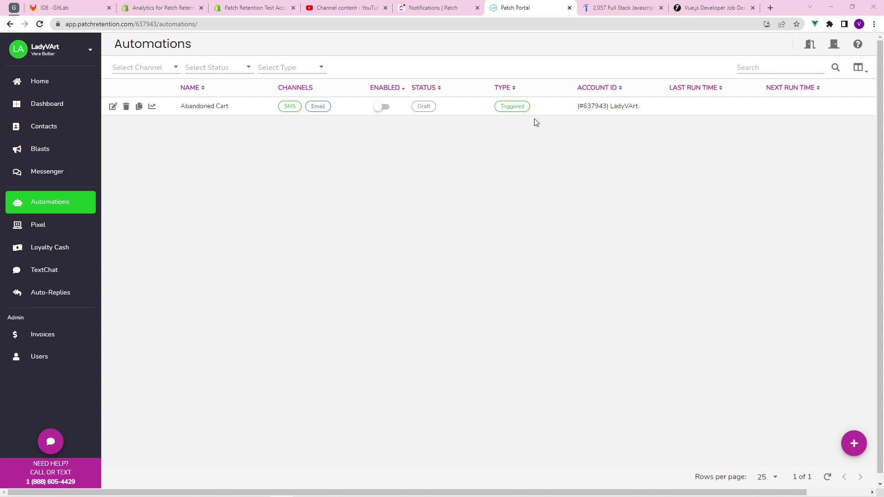
Review the channel, status and type filter options available for the automations list.
{"action": "left_click", "coordinate": [175, 68]}
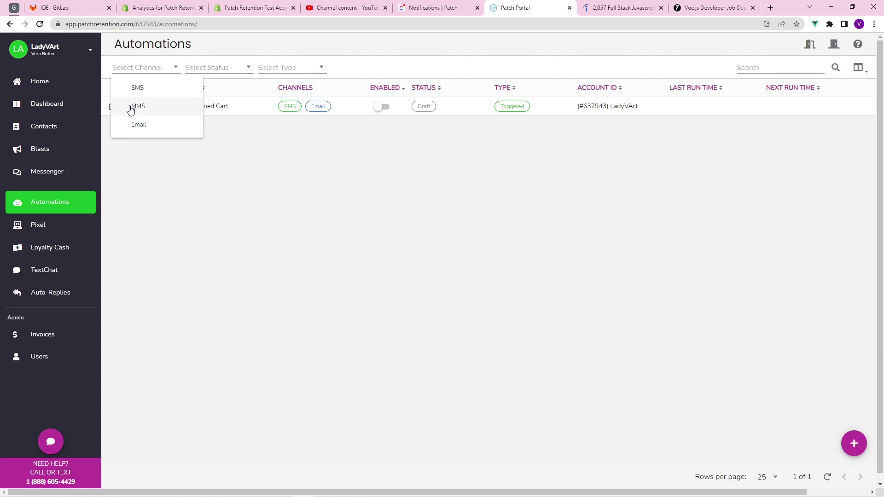
{"action": "left_click", "coordinate": [251, 72]}
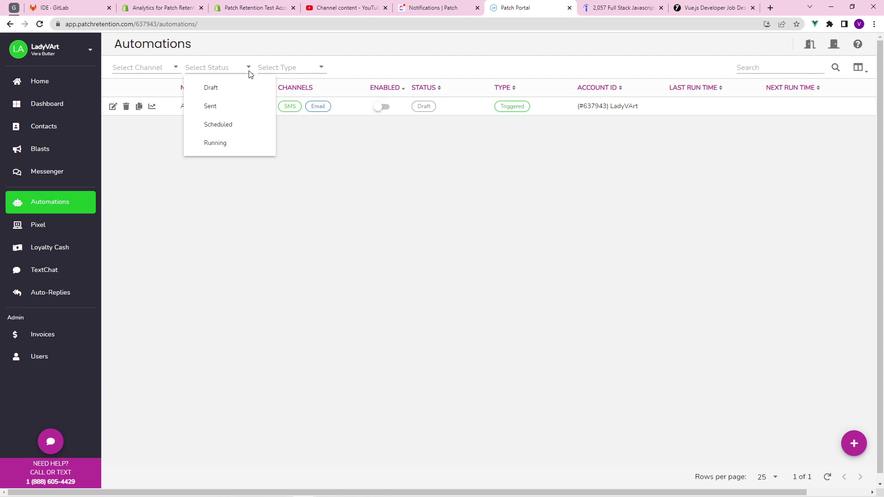
{"action": "left_click", "coordinate": [341, 67]}
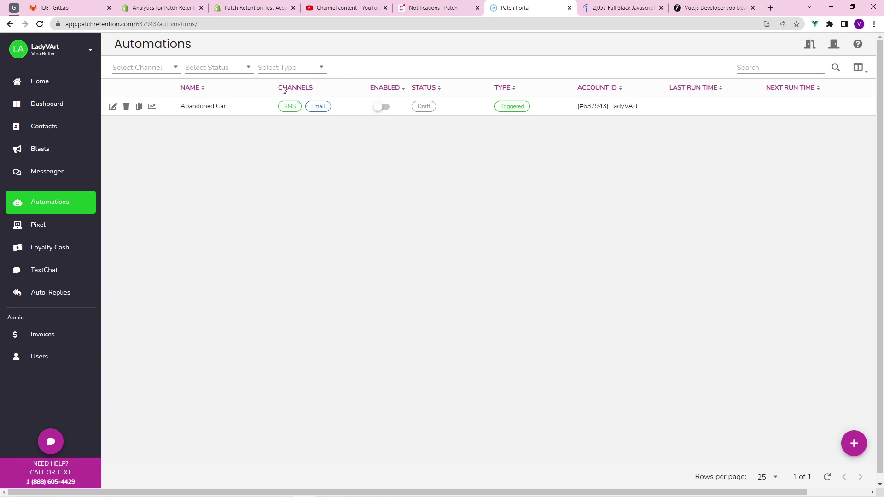
{"action": "left_click", "coordinate": [221, 69]}
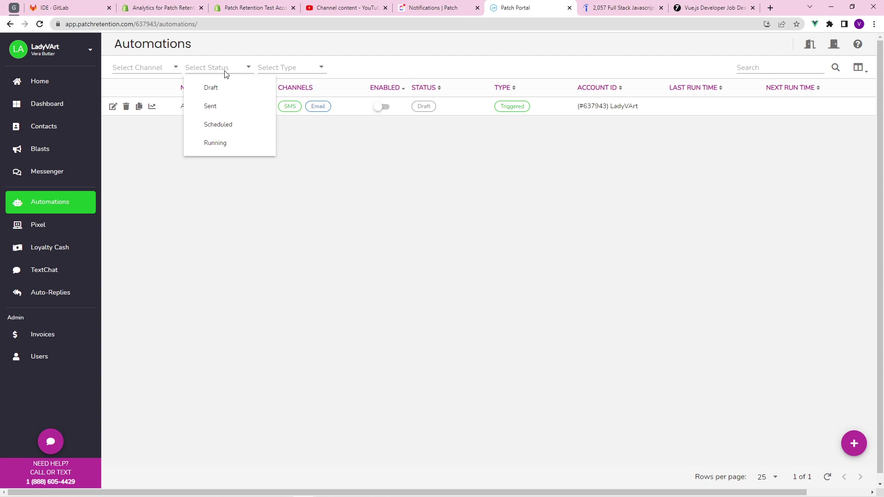
{"action": "double_click", "coordinate": [324, 81]}
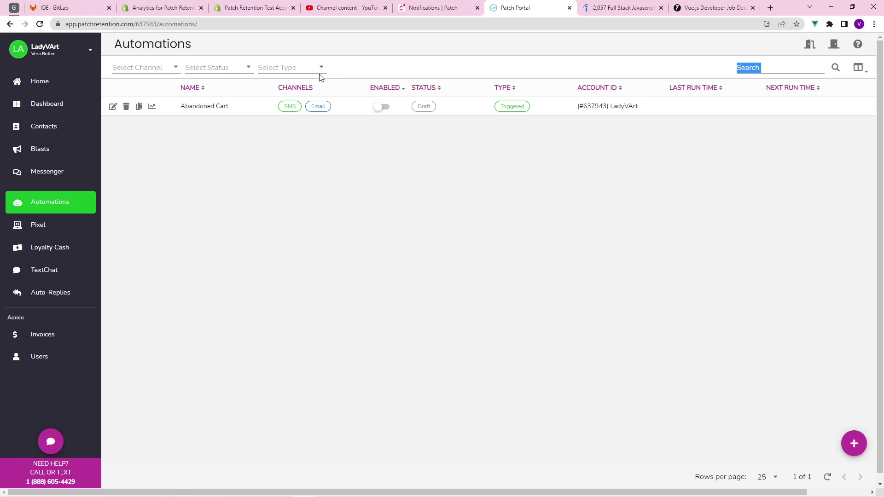
{"action": "left_click", "coordinate": [321, 78]}
{"action": "left_click", "coordinate": [321, 71]}
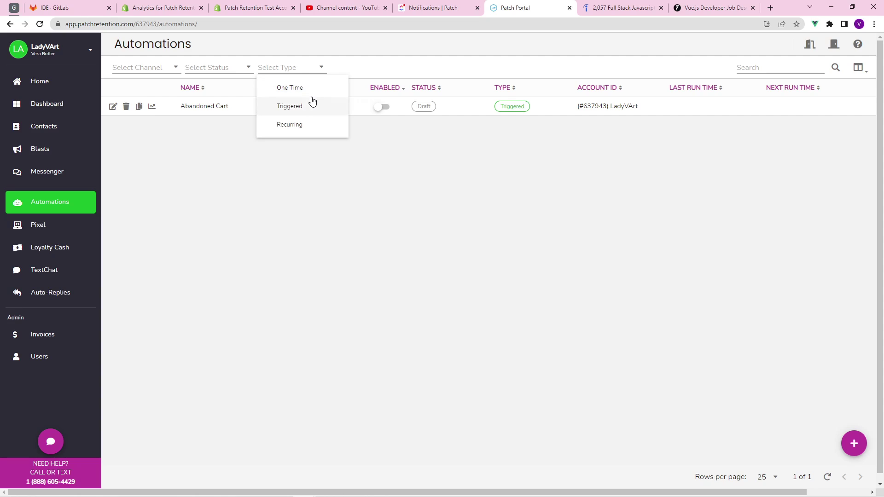
{"action": "left_click", "coordinate": [367, 65]}
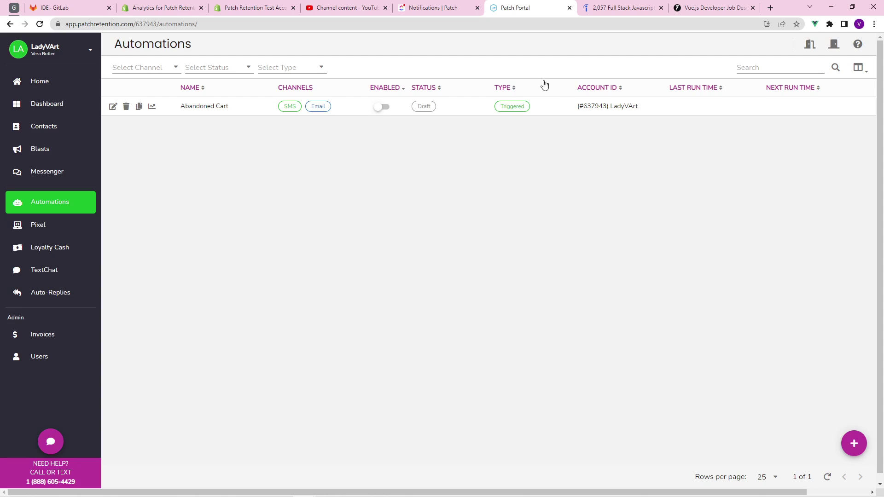
Sort the automations list by account ID, and search it for "abandoned" before clearing the search.
{"action": "left_click", "coordinate": [617, 88]}
{"action": "left_click", "coordinate": [619, 90]}
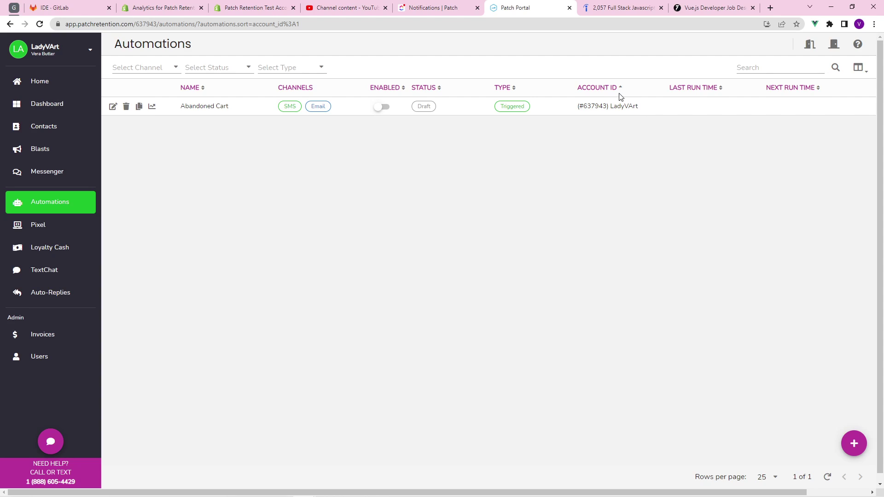
{"action": "left_click", "coordinate": [773, 71]}
{"action": "type", "text": "ad"}
{"action": "key", "text": "BackSpace"}
{"action": "type", "text": "bandoned"}
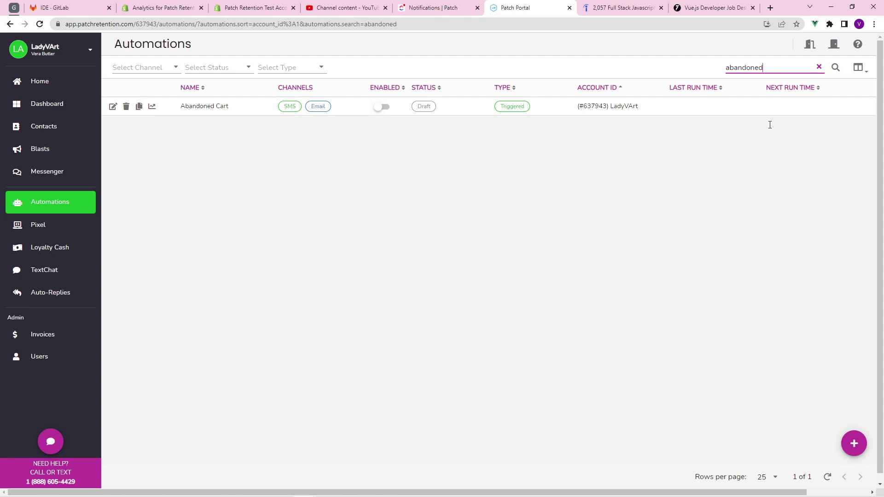
{"action": "left_click", "coordinate": [819, 68]}
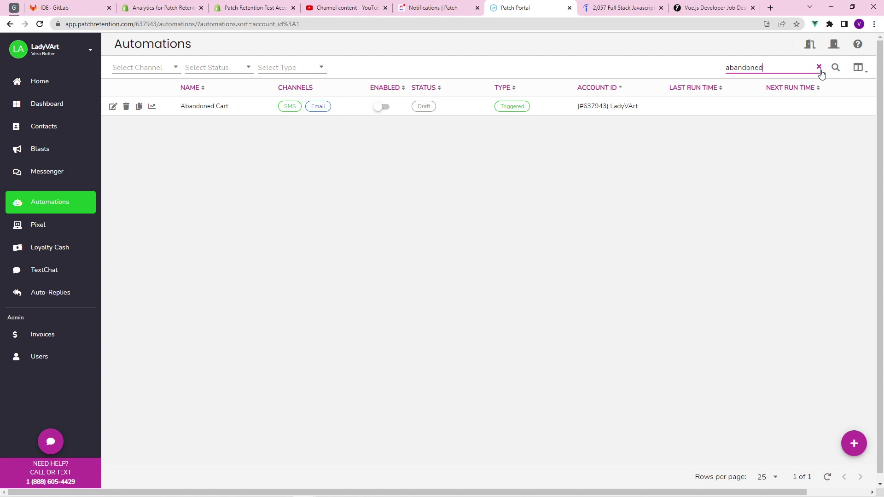
Add # Bounced, # Sent, # Clicked, # Delivered, # Conversions and Total Revenue as columns in the automations table.
{"action": "left_click", "coordinate": [858, 68]}
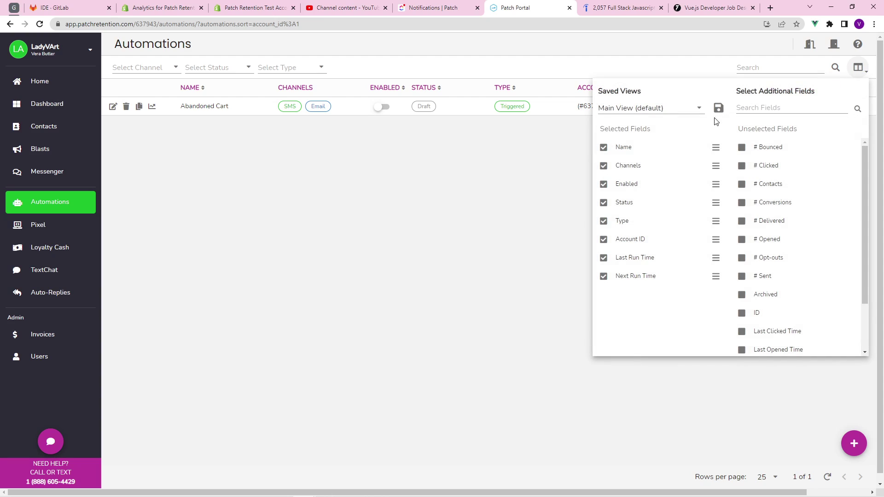
{"action": "left_click", "coordinate": [665, 114]}
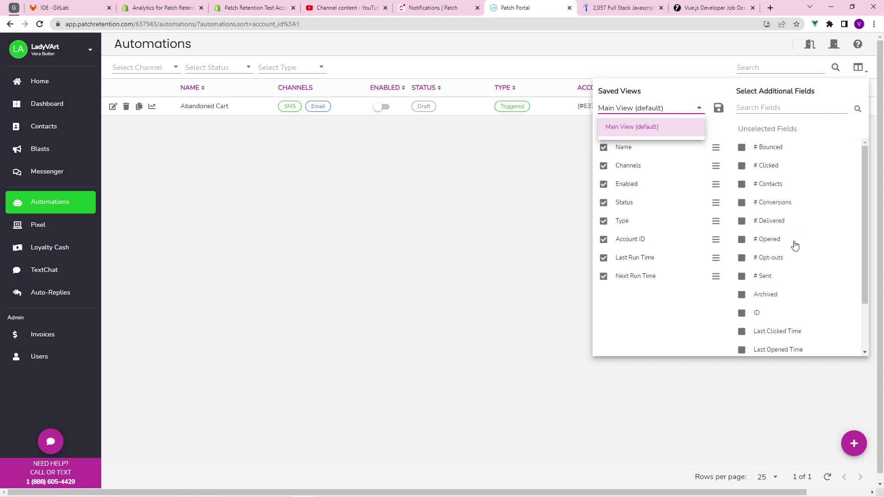
{"action": "left_click", "coordinate": [699, 109]}
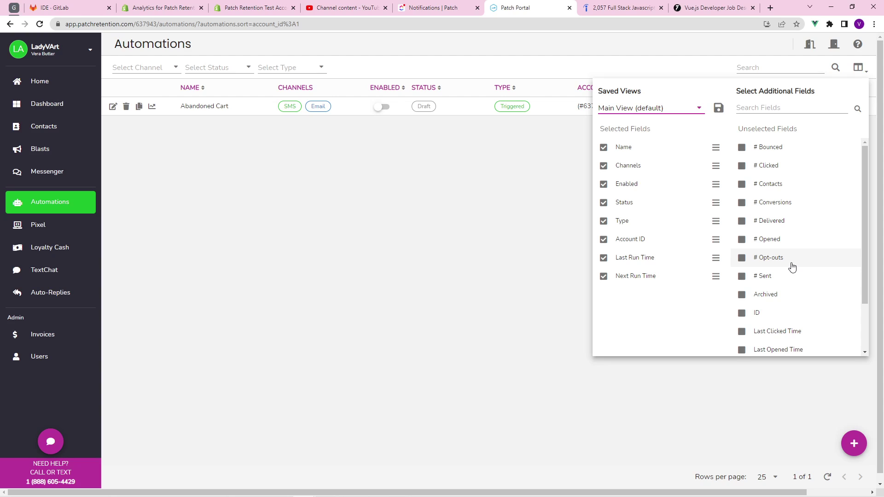
{"action": "left_click", "coordinate": [784, 149]}
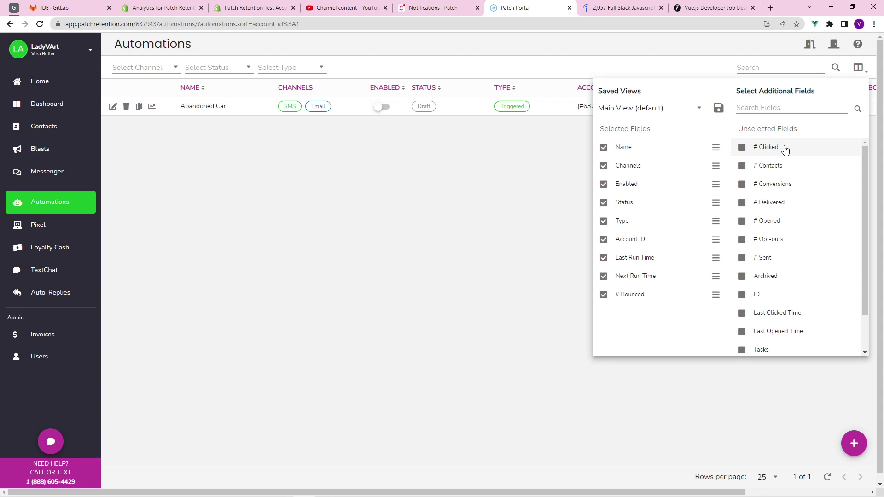
{"action": "left_click", "coordinate": [767, 259]}
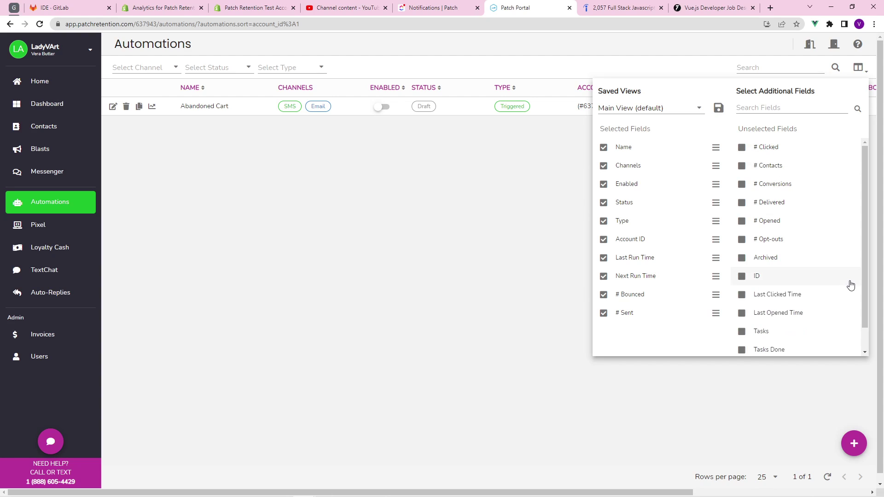
{"action": "left_click", "coordinate": [794, 155]}
{"action": "left_click", "coordinate": [795, 183]}
{"action": "left_click", "coordinate": [795, 165]}
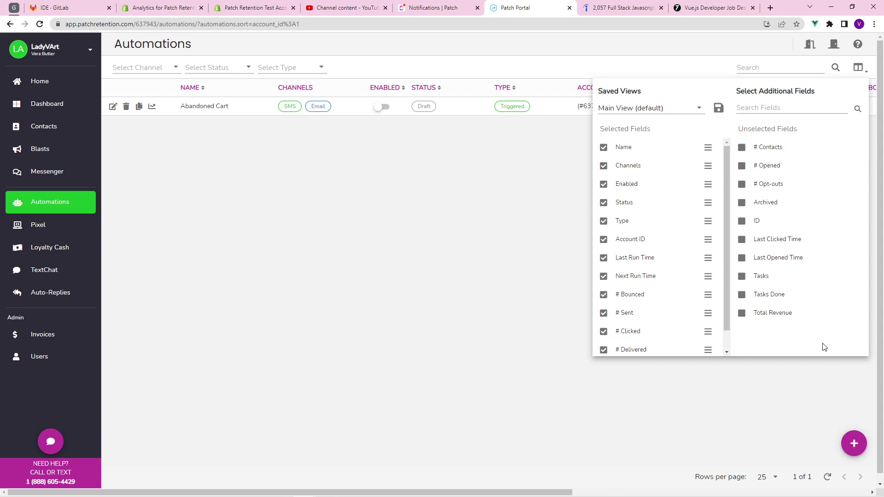
{"action": "left_click", "coordinate": [807, 315]}
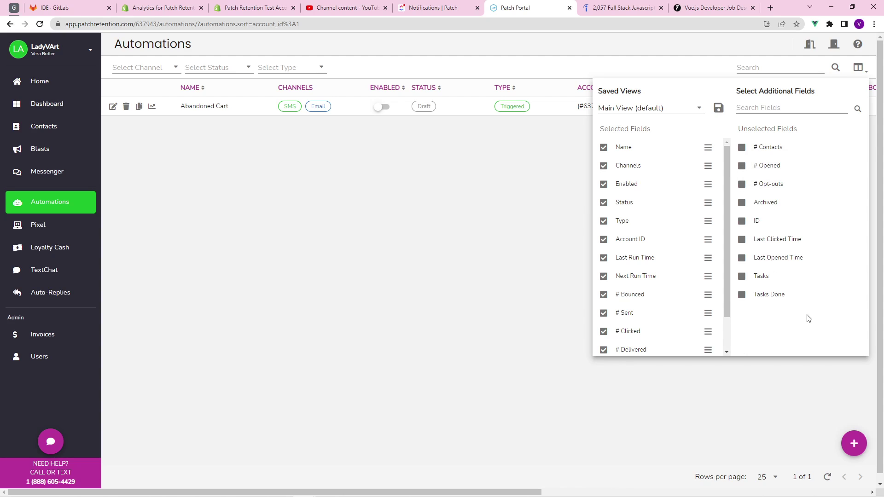
{"action": "left_click", "coordinate": [821, 400]}
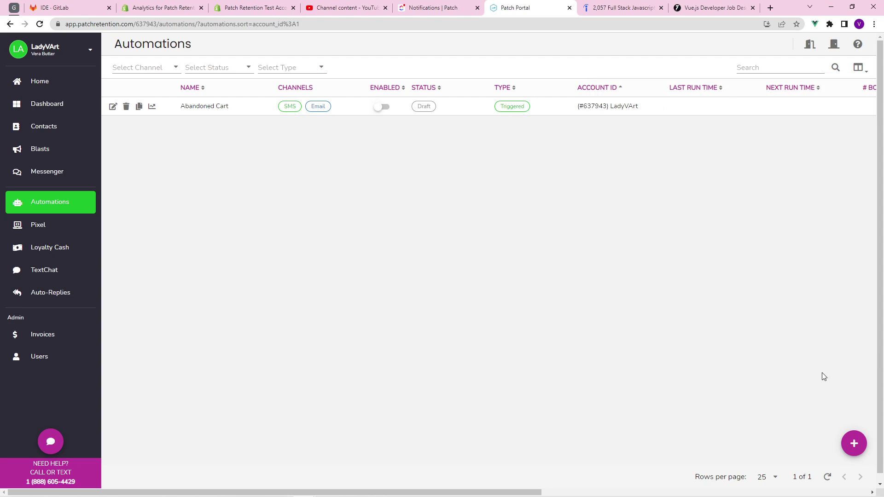
{"action": "left_click_drag", "start_coordinate": [533, 492], "coordinate": [341, 494]}
Open the Abandoned Cart automation, put the upper Send SMS block back between its two Delay blocks, and exit without enabling it.
{"action": "left_click", "coordinate": [112, 106]}
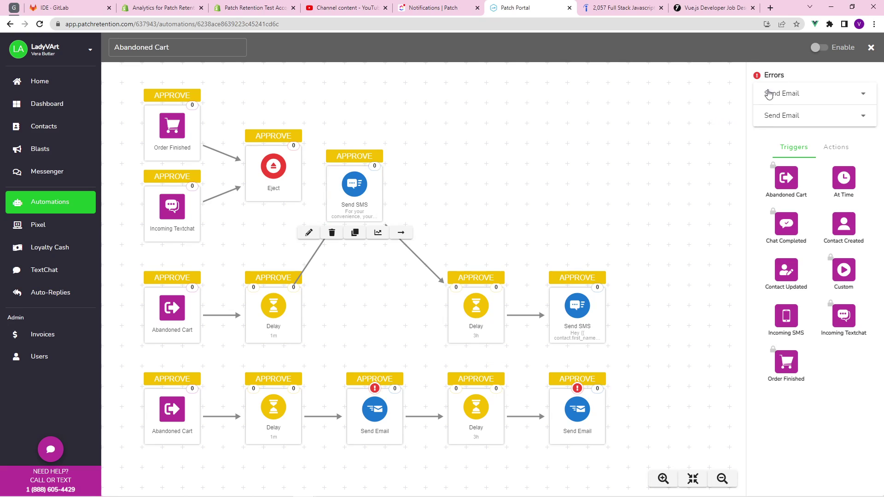
{"action": "mouse_move", "coordinate": [365, 186]}
{"action": "left_click_drag", "start_coordinate": [365, 186], "coordinate": [384, 305]}
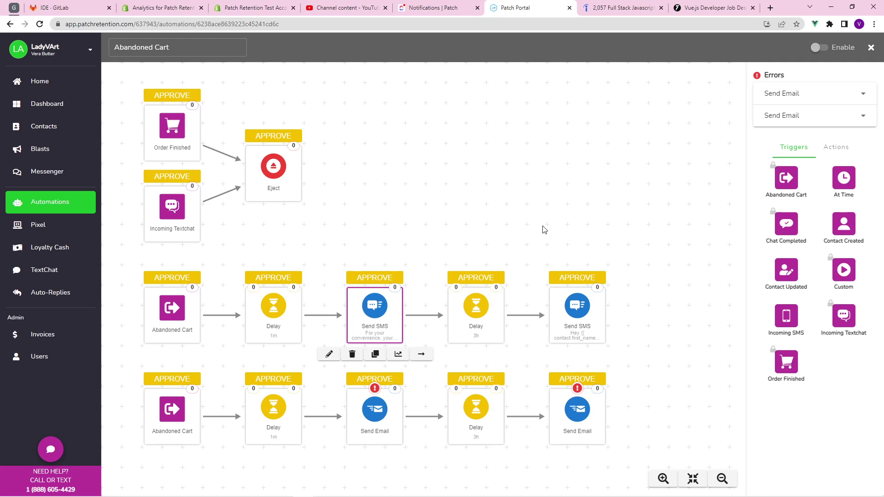
{"action": "left_click", "coordinate": [871, 47]}
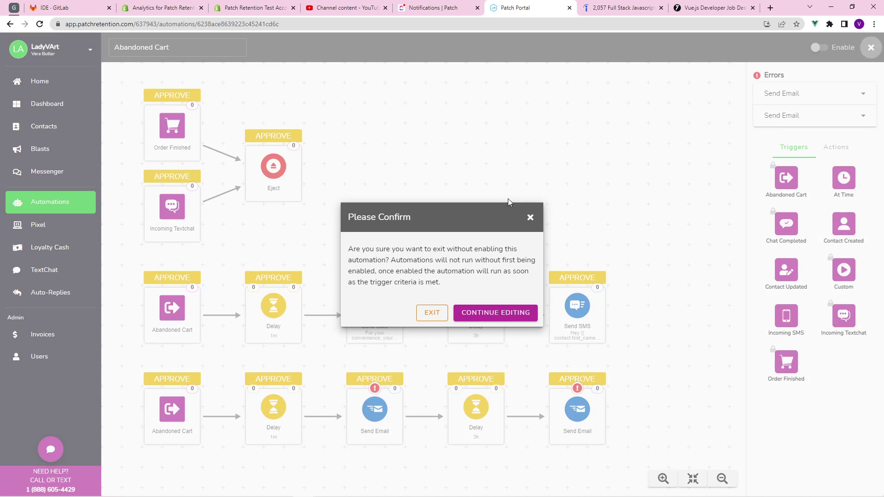
{"action": "left_click", "coordinate": [430, 313]}
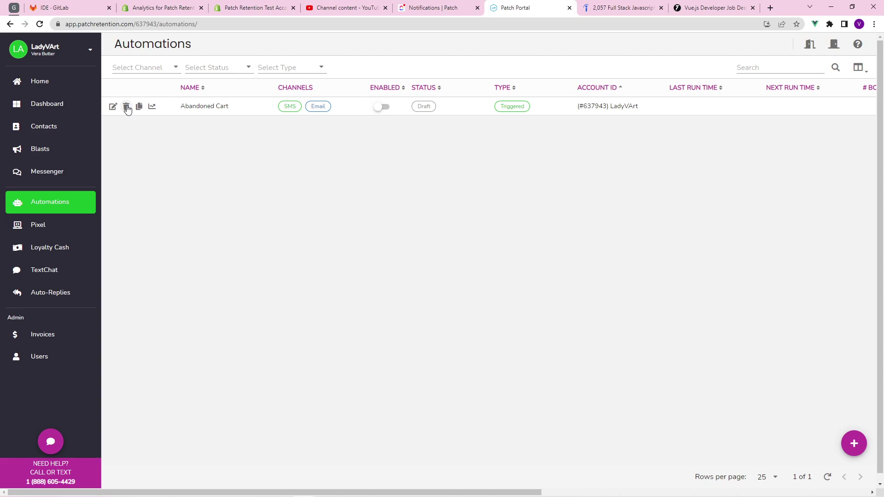
Review the Abandoned Cart campaign performance statistics and the available date ranges.
{"action": "left_click", "coordinate": [152, 111]}
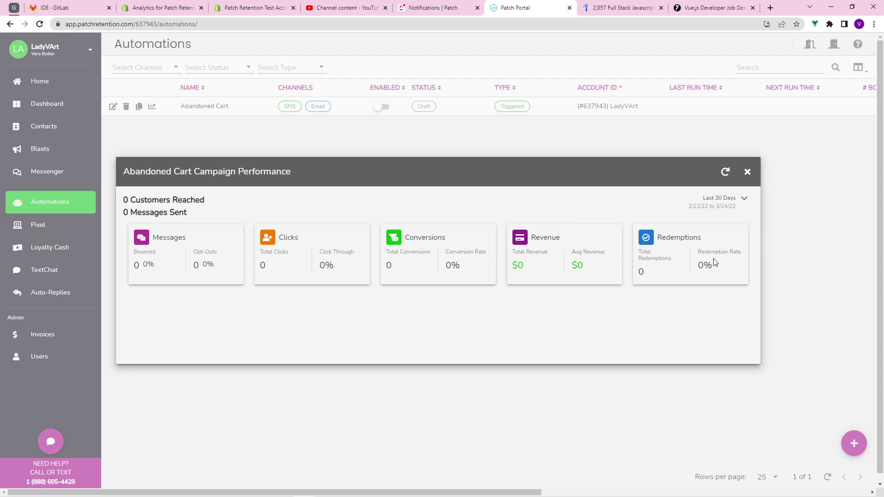
{"action": "left_click", "coordinate": [734, 205]}
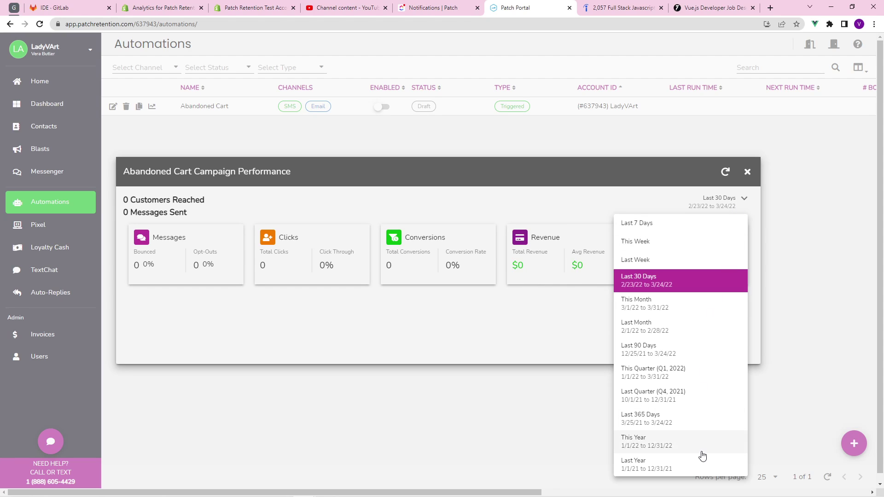
{"action": "left_click", "coordinate": [725, 172]}
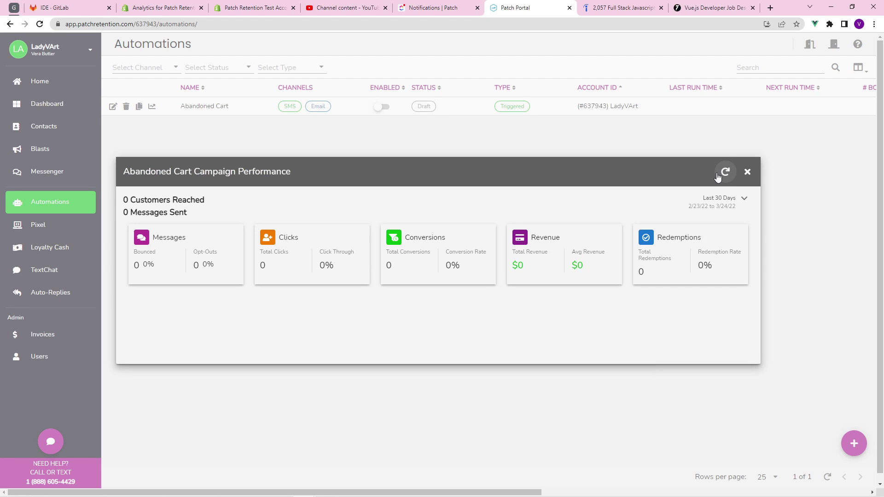
{"action": "left_click", "coordinate": [747, 173]}
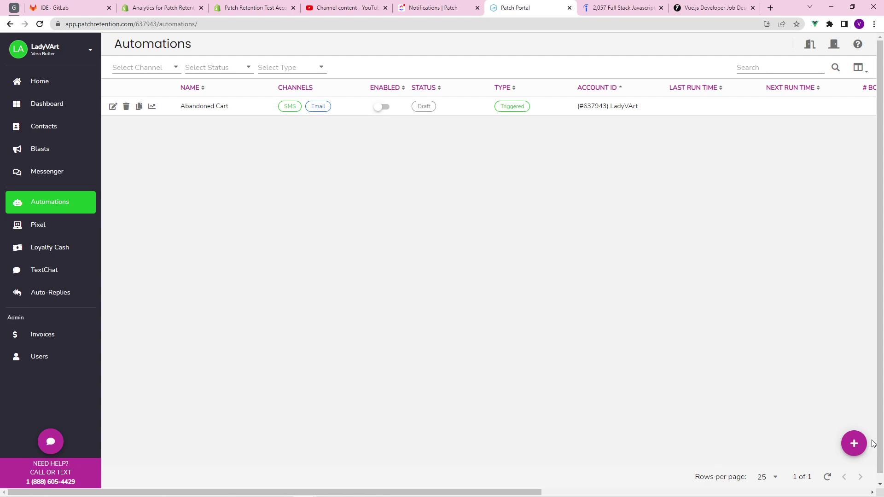
Check the rows-per-page options for the automations list.
{"action": "left_click", "coordinate": [763, 477]}
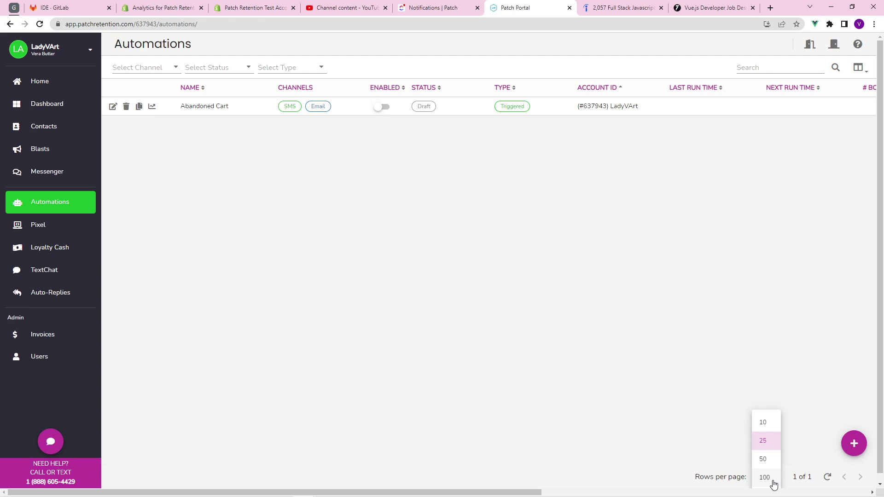
{"action": "left_click", "coordinate": [809, 458]}
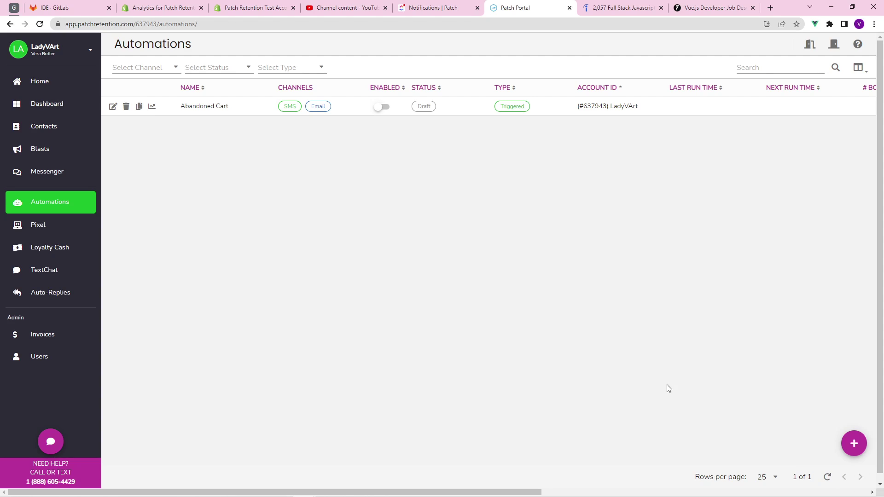
Start a new automation, look through the available campaign templates, and choose Start From Scratch.
{"action": "left_click", "coordinate": [853, 444]}
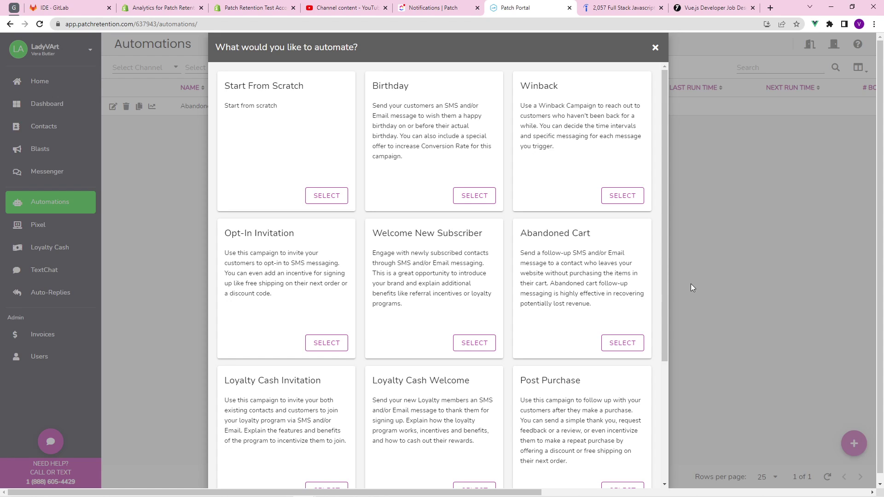
{"action": "scroll", "coordinate": [666, 304], "scroll_direction": "down", "scroll_amount": 1}
{"action": "left_click_drag", "start_coordinate": [667, 310], "coordinate": [646, 444]}
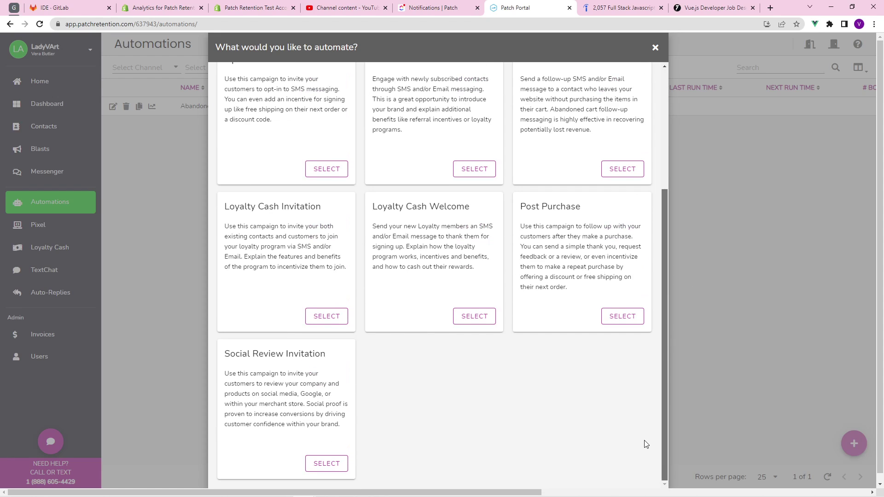
{"action": "scroll", "coordinate": [650, 419], "scroll_direction": "up", "scroll_amount": 4}
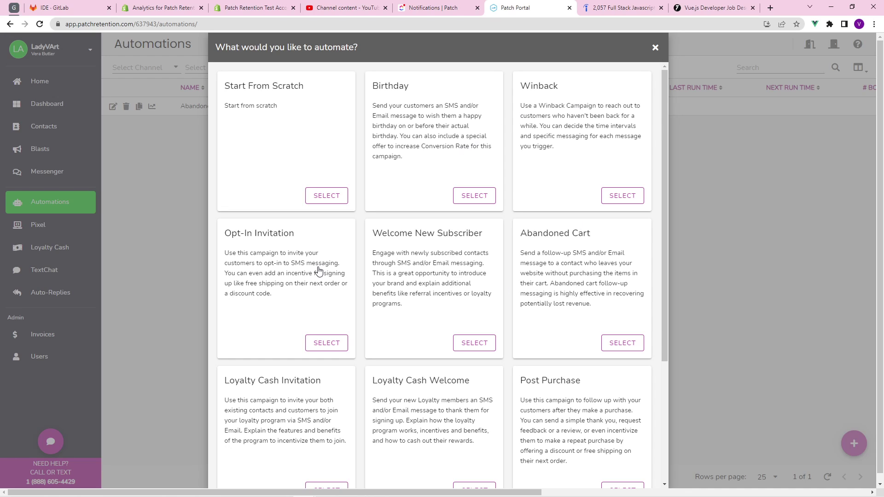
{"action": "scroll", "coordinate": [415, 422], "scroll_direction": "down", "scroll_amount": 4}
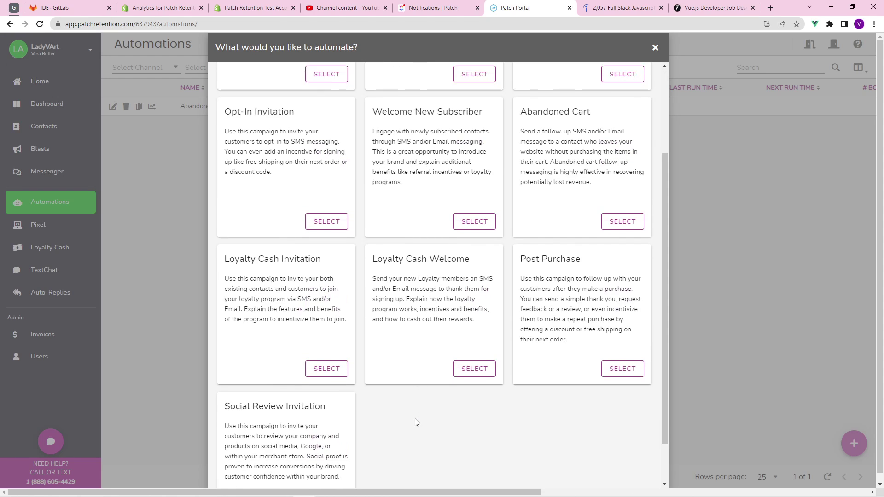
{"action": "scroll", "coordinate": [441, 404], "scroll_direction": "up", "scroll_amount": 4}
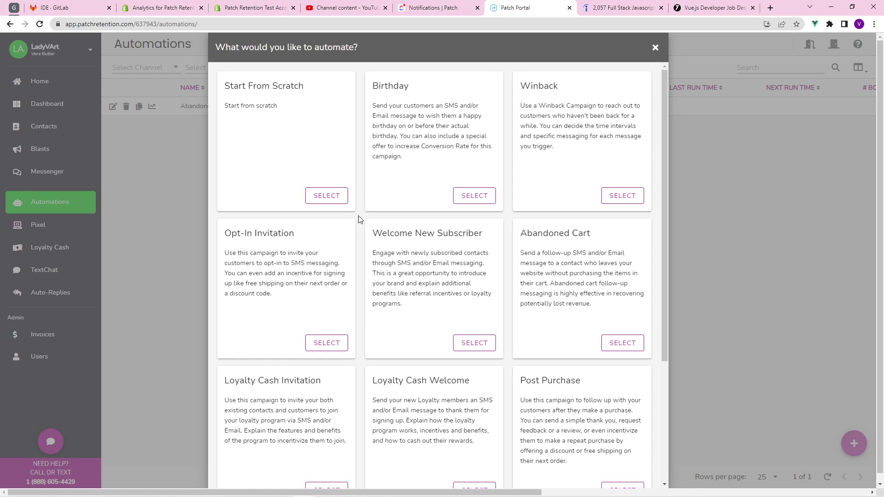
{"action": "left_click", "coordinate": [334, 195]}
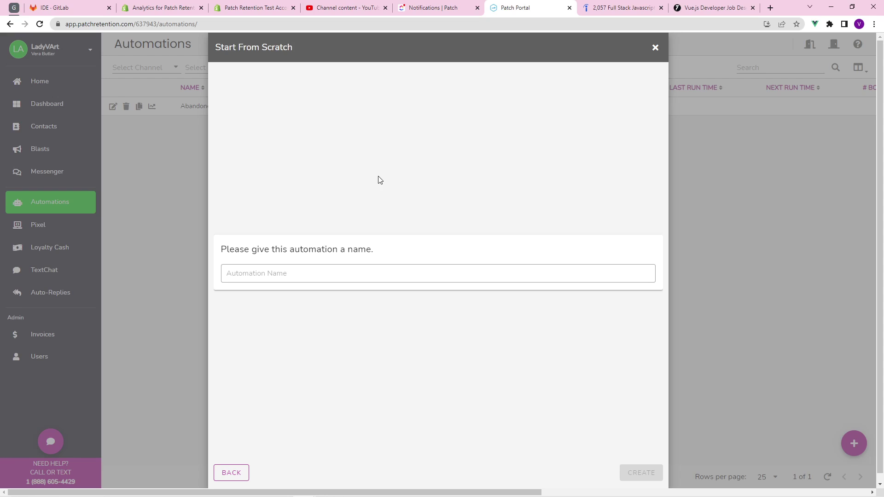
Name the new automation Demonstration and create it.
{"action": "left_click", "coordinate": [382, 272]}
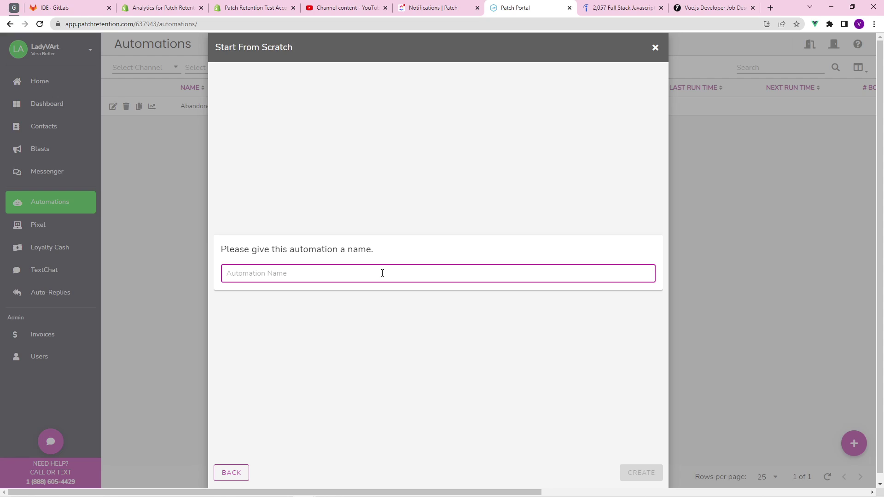
{"action": "type", "text": "Opt"}
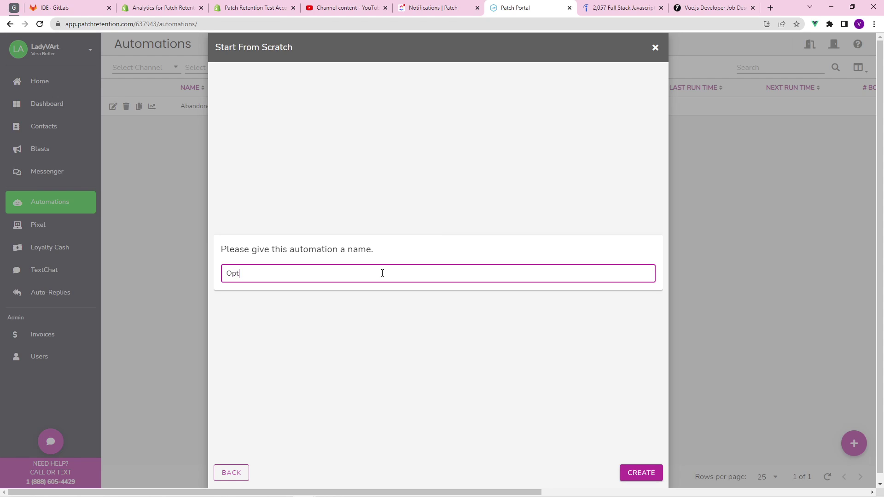
{"action": "type", "text": "-i"}
{"action": "key", "text": "BackSpace"}
{"action": "key", "text": "BackSpace"}
{"action": "key", "text": "BackSpace"}
{"action": "type", "text": "Demson"}
{"action": "type", "text": "startion"}
{"action": "type", "text": "ratio"}
{"action": "right_click", "coordinate": [241, 269]}
{"action": "left_click", "coordinate": [266, 279]}
{"action": "left_click", "coordinate": [642, 470]}
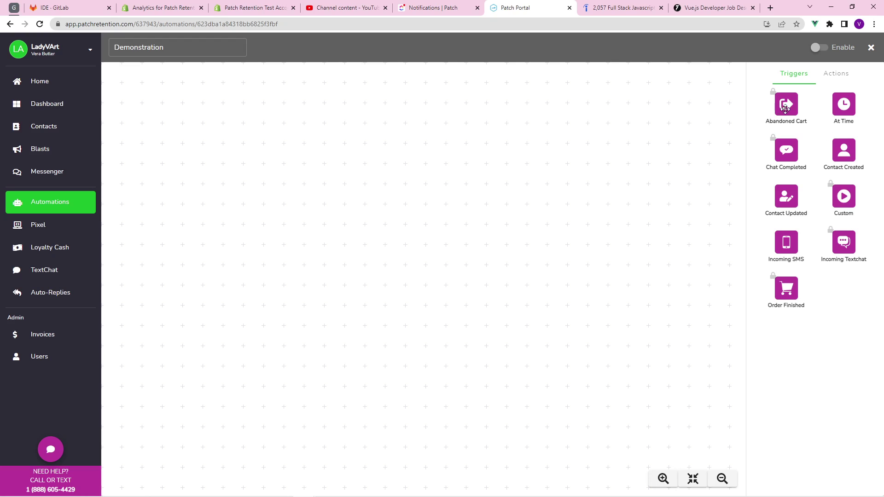
Place an Abandoned Cart trigger on the canvas and save it without adding any rules.
{"action": "left_click_drag", "start_coordinate": [785, 109], "coordinate": [269, 238]}
{"action": "left_click_drag", "start_coordinate": [768, 121], "coordinate": [256, 260]}
{"action": "left_click", "coordinate": [226, 240]}
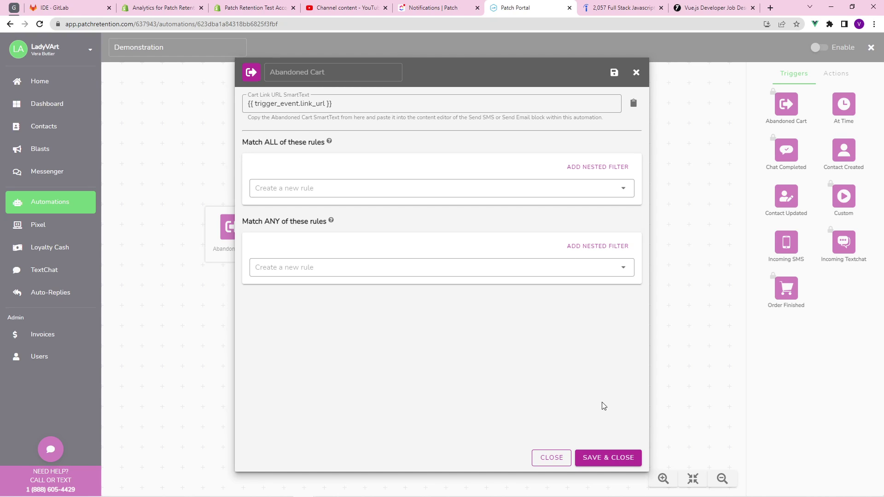
{"action": "left_click", "coordinate": [601, 459]}
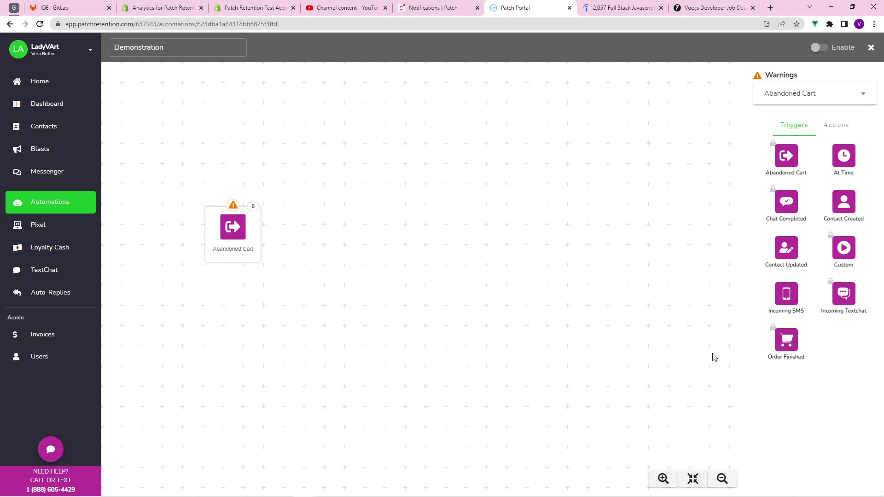
{"action": "left_click", "coordinate": [227, 240]}
{"action": "left_click", "coordinate": [296, 226]}
Add a Delay action beside the Abandoned Cart trigger, set it to 45 minutes, and save it.
{"action": "left_click", "coordinate": [836, 129]}
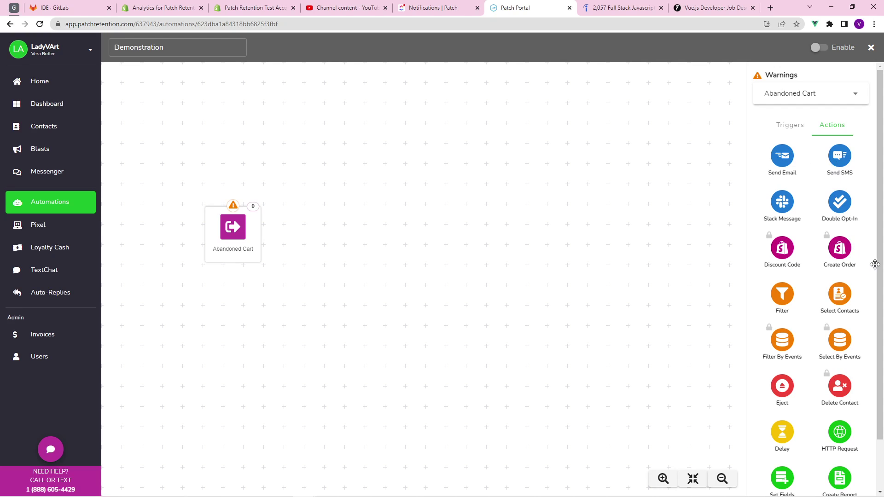
{"action": "left_click_drag", "start_coordinate": [876, 273], "coordinate": [869, 350]}
{"action": "left_click_drag", "start_coordinate": [785, 372], "coordinate": [335, 235]}
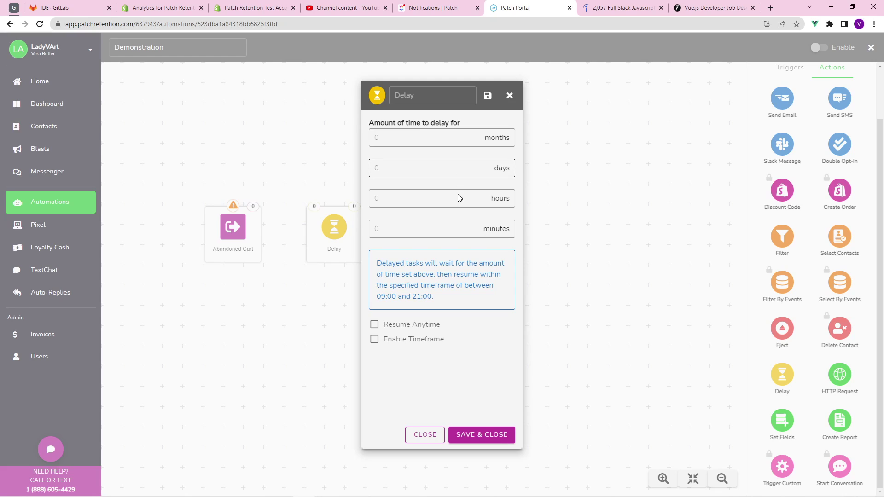
{"action": "left_click", "coordinate": [469, 232]}
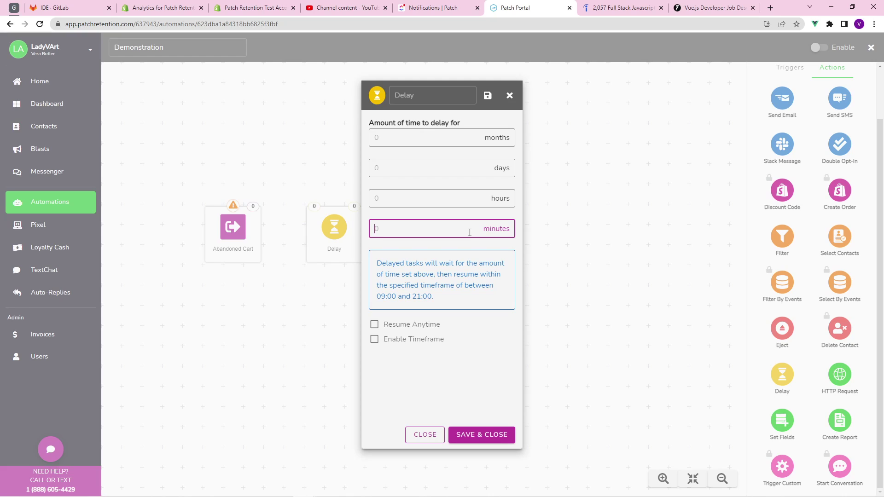
{"action": "type", "text": "45"}
{"action": "left_click", "coordinate": [480, 433]}
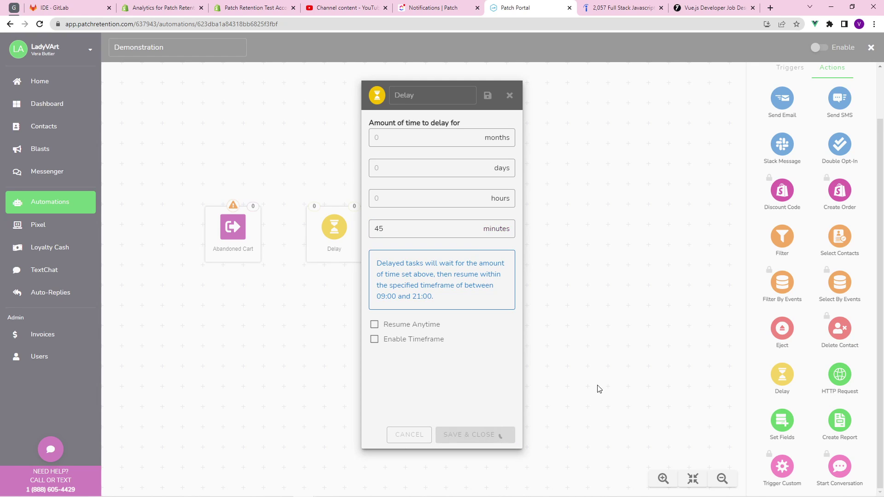
Connect the Abandoned Cart trigger to the Delay block.
{"action": "left_click", "coordinate": [332, 251]}
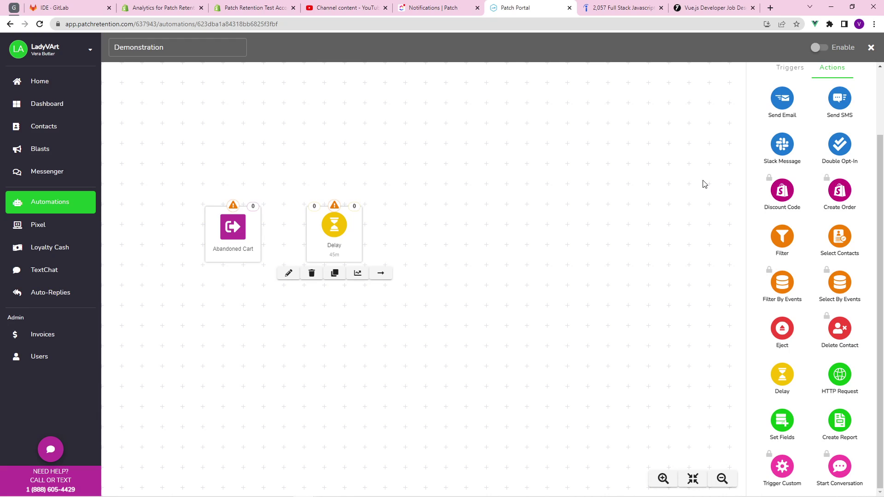
{"action": "left_click", "coordinate": [703, 184]}
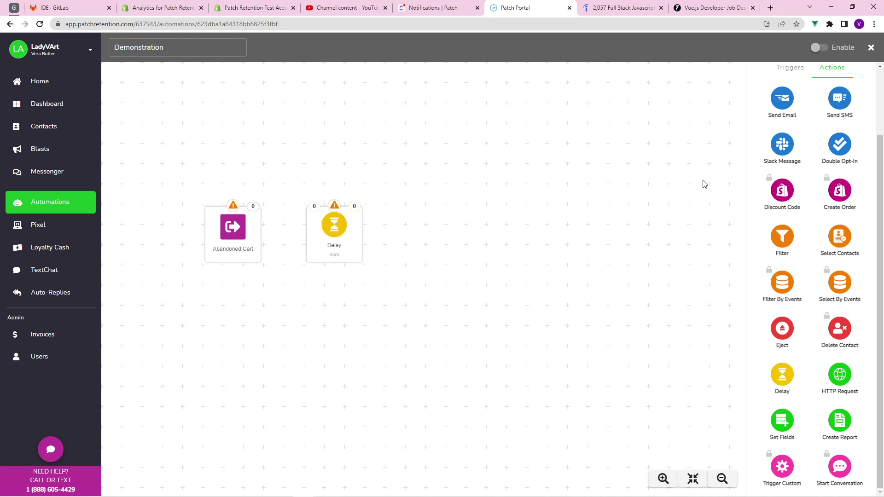
{"action": "left_click", "coordinate": [254, 244]}
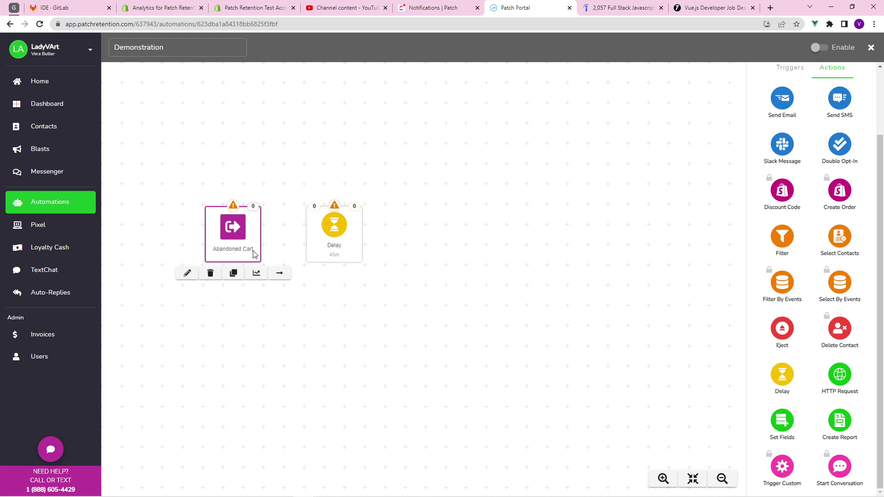
{"action": "left_click", "coordinate": [279, 275]}
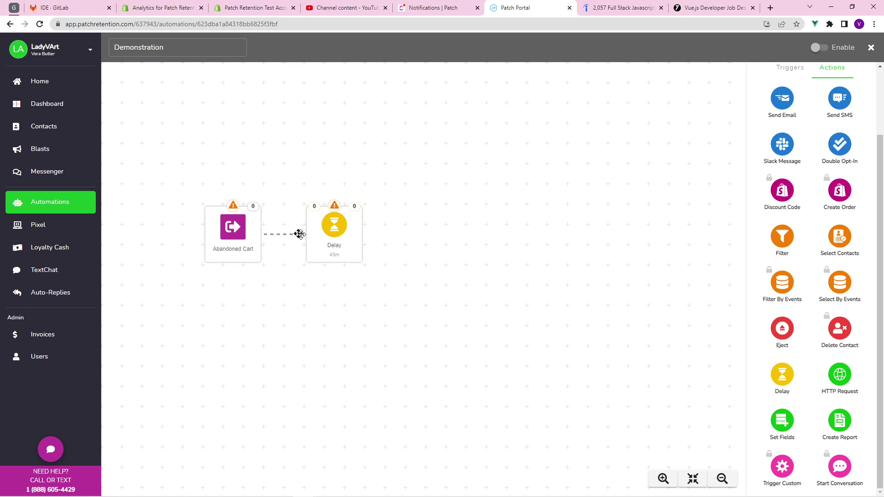
{"action": "left_click", "coordinate": [317, 235]}
{"action": "left_click", "coordinate": [440, 217]}
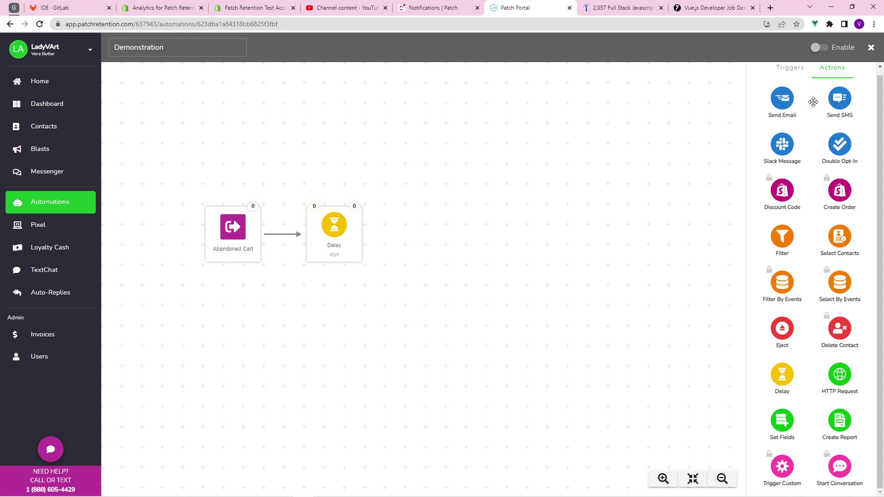
Add a Send SMS action beside the Delay block, preview the Social Review - Post Purchase template, and save the block without applying a template.
{"action": "left_click_drag", "start_coordinate": [837, 112], "coordinate": [446, 241]}
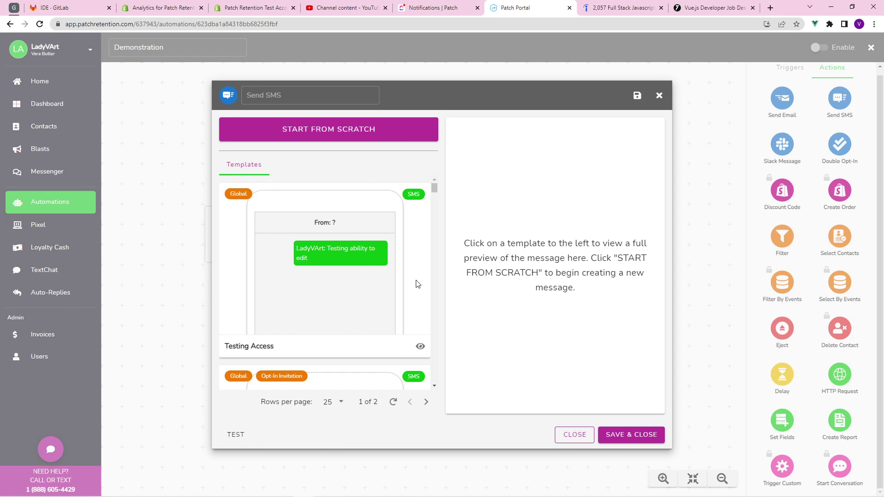
{"action": "scroll", "coordinate": [401, 298], "scroll_direction": "down", "scroll_amount": 3}
{"action": "scroll", "coordinate": [400, 296], "scroll_direction": "down", "scroll_amount": 3}
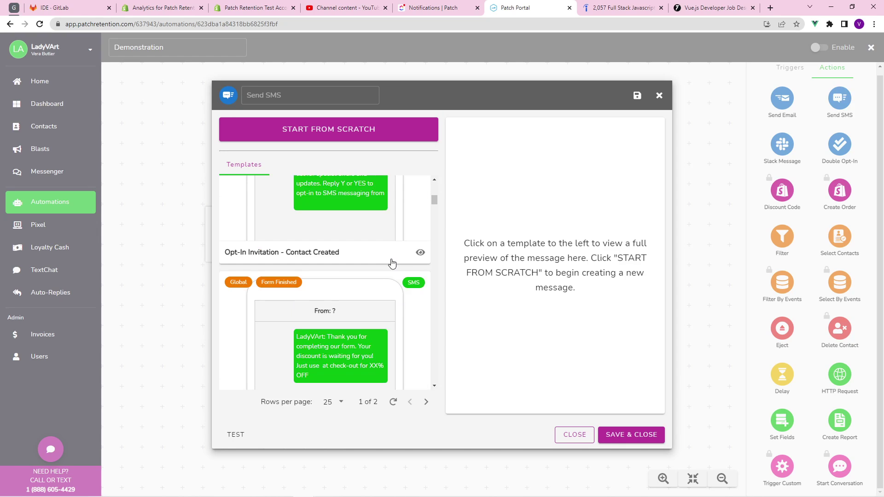
{"action": "scroll", "coordinate": [322, 290], "scroll_direction": "down", "scroll_amount": 5}
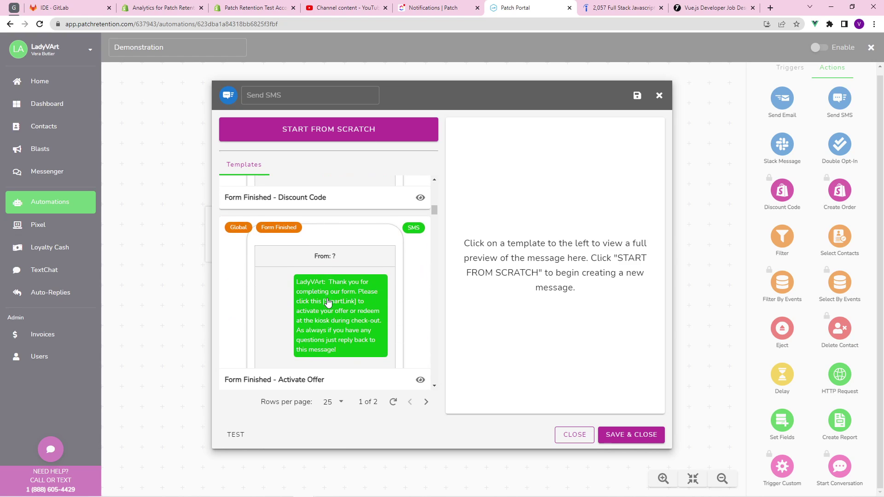
{"action": "scroll", "coordinate": [328, 301], "scroll_direction": "down", "scroll_amount": 9}
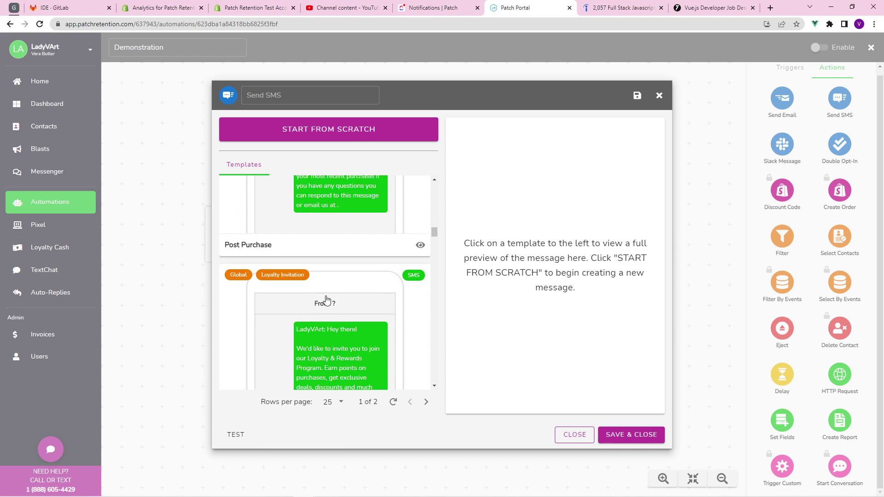
{"action": "scroll", "coordinate": [327, 299], "scroll_direction": "down", "scroll_amount": 5}
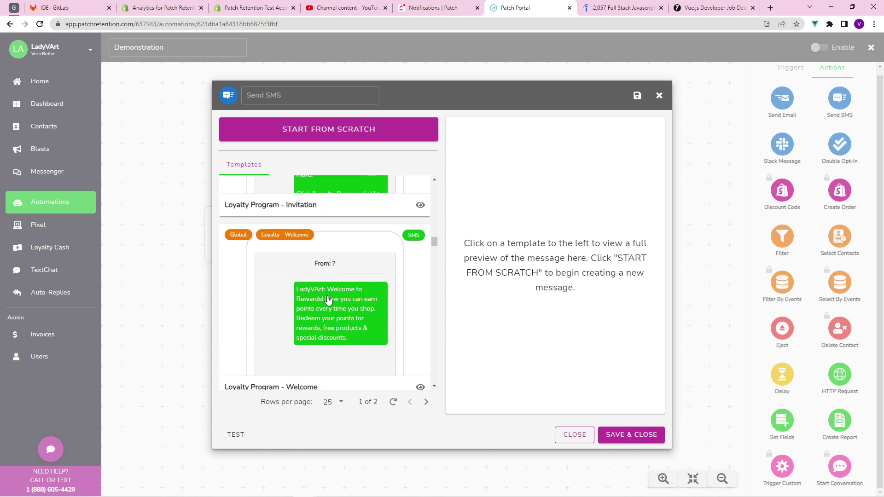
{"action": "scroll", "coordinate": [328, 301], "scroll_direction": "down", "scroll_amount": 6}
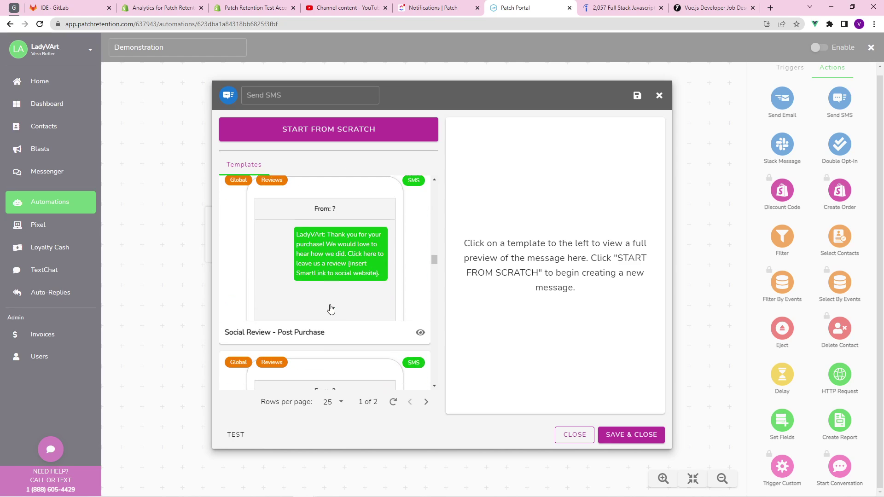
{"action": "left_click", "coordinate": [331, 305]}
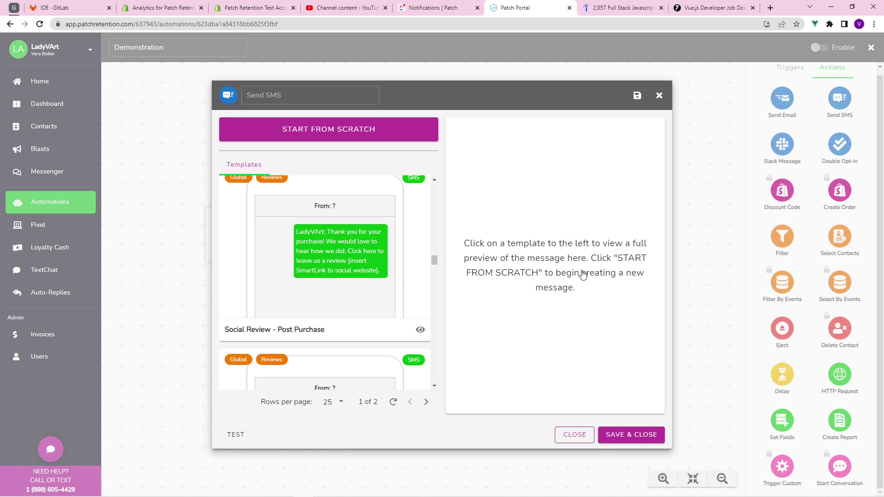
{"action": "left_click", "coordinate": [631, 437]}
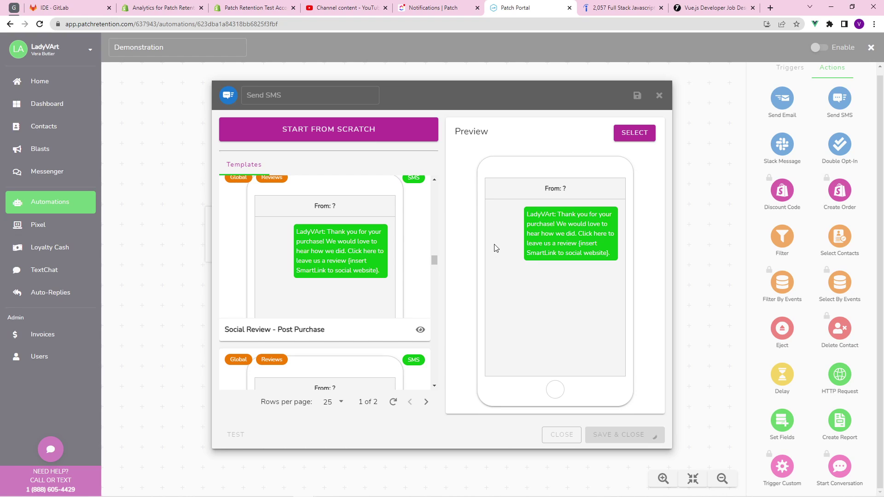
Connect the Delay block to the Send SMS block.
{"action": "mouse_move", "coordinate": [344, 270]}
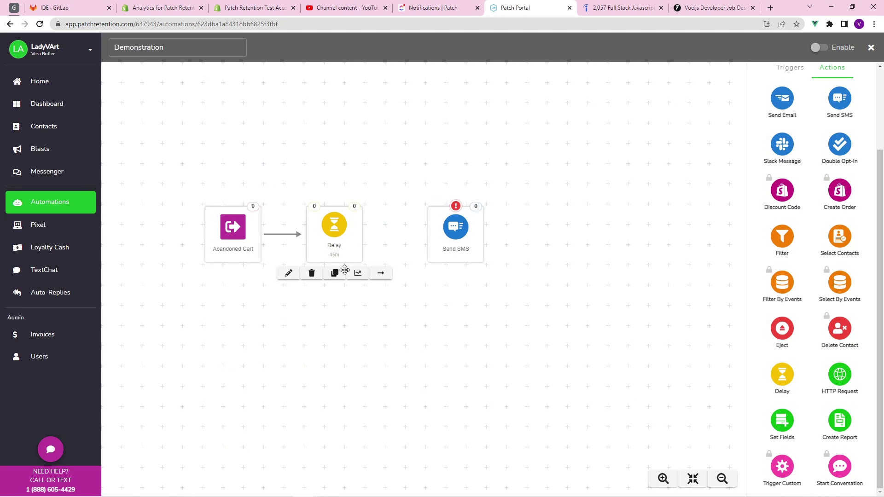
{"action": "left_click", "coordinate": [381, 273]}
{"action": "left_click_drag", "start_coordinate": [399, 235], "coordinate": [424, 238]}
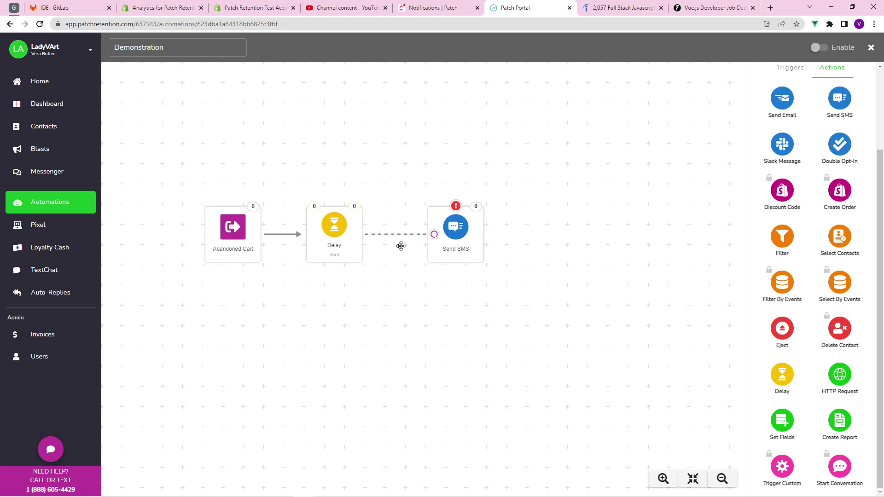
Examine the details of the errors reported for the Send SMS block.
{"action": "mouse_move", "coordinate": [475, 211]}
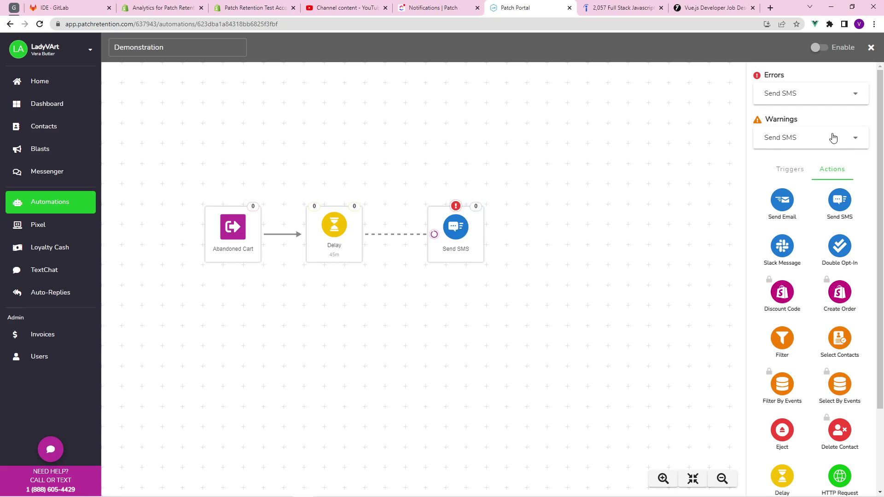
{"action": "left_click", "coordinate": [838, 137]}
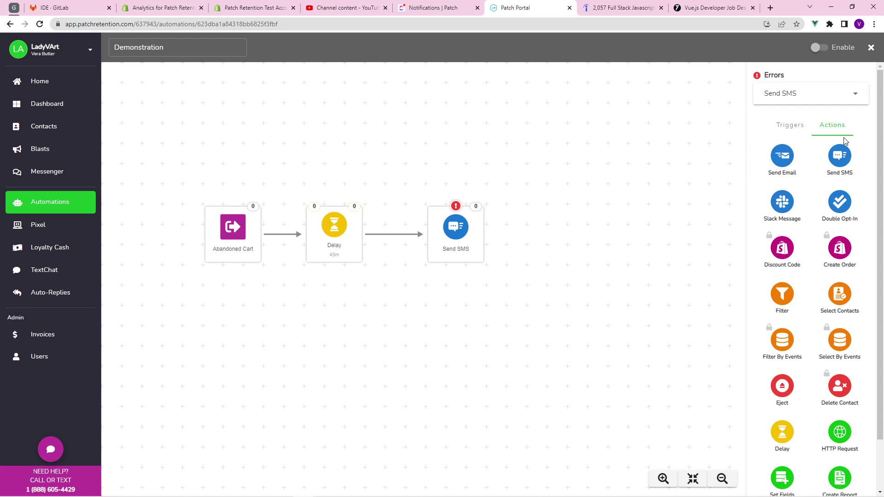
{"action": "left_click", "coordinate": [795, 99]}
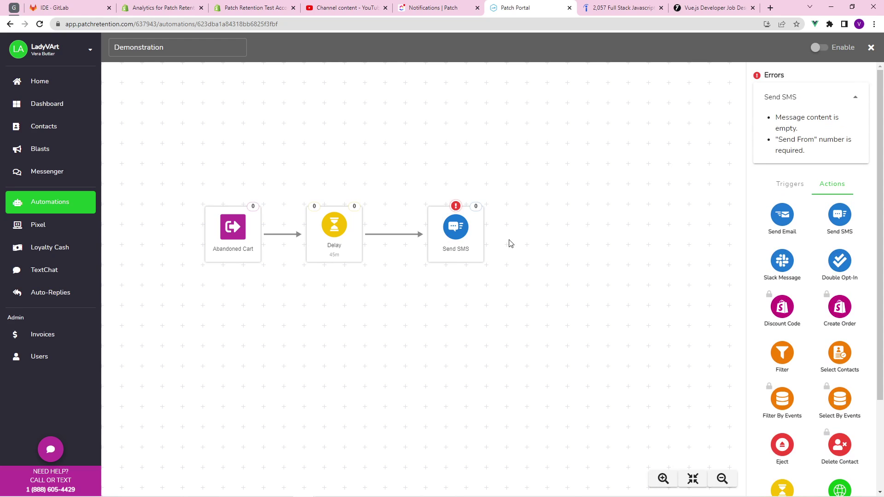
Apply the Testing Access template to the Send SMS block and save the block.
{"action": "left_click", "coordinate": [460, 239]}
{"action": "left_click", "coordinate": [410, 273]}
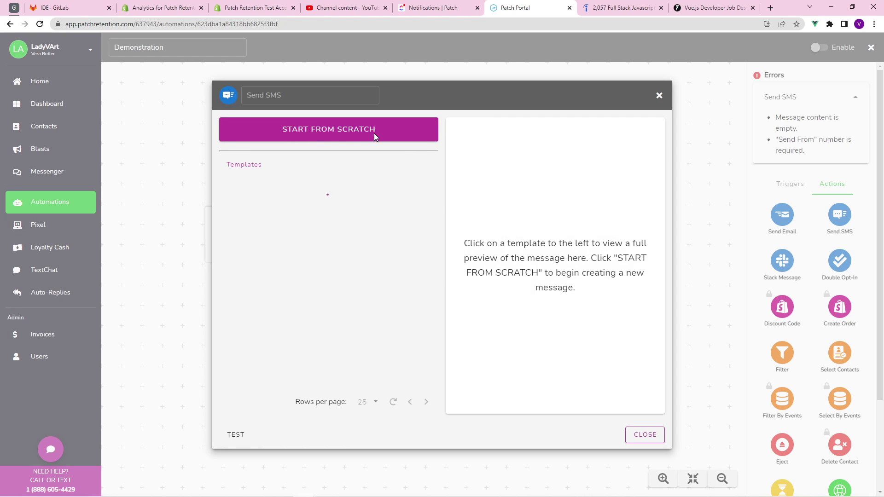
{"action": "left_click", "coordinate": [355, 239]}
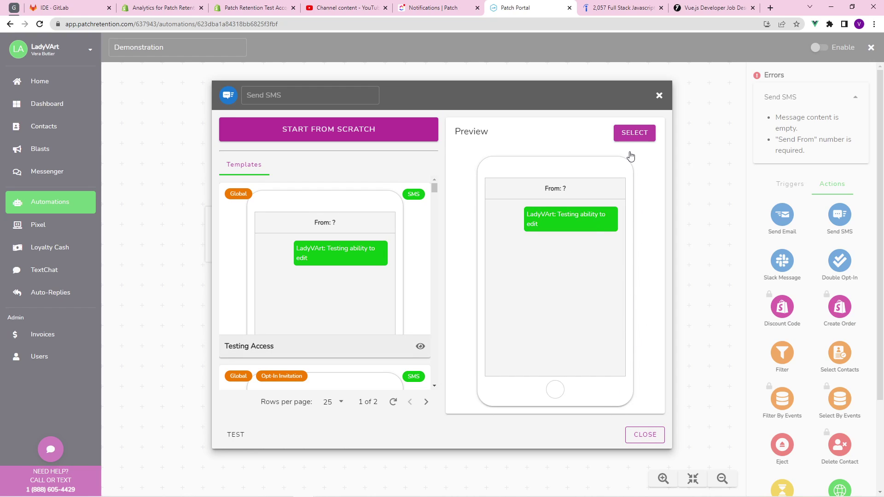
{"action": "left_click", "coordinate": [632, 134]}
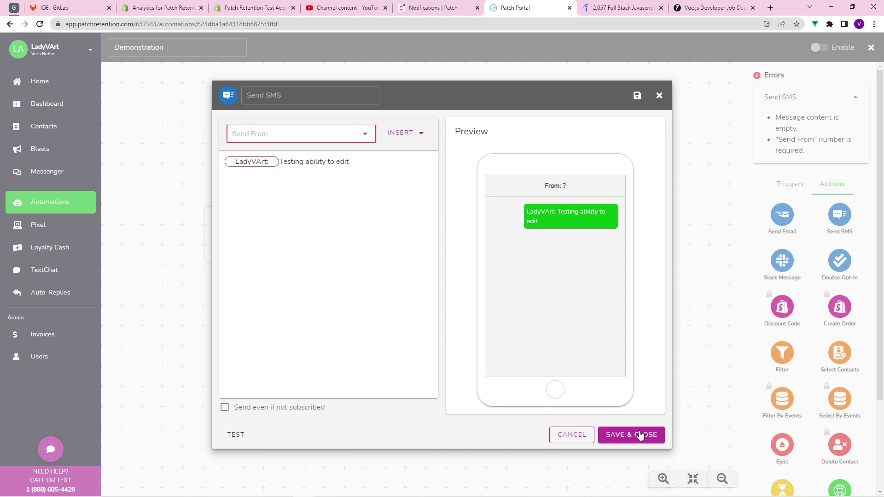
{"action": "left_click", "coordinate": [639, 437]}
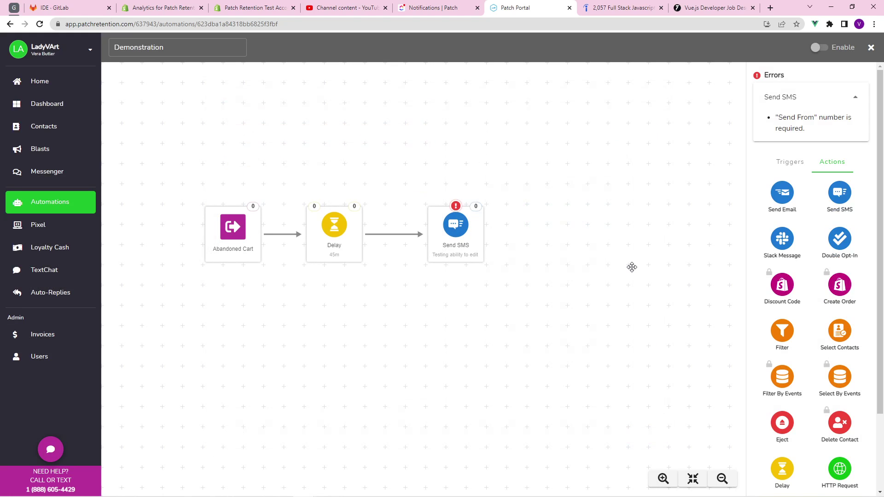
Set the Send SMS block's Send From field to the available SMS sender number and save the block.
{"action": "left_click", "coordinate": [456, 249]}
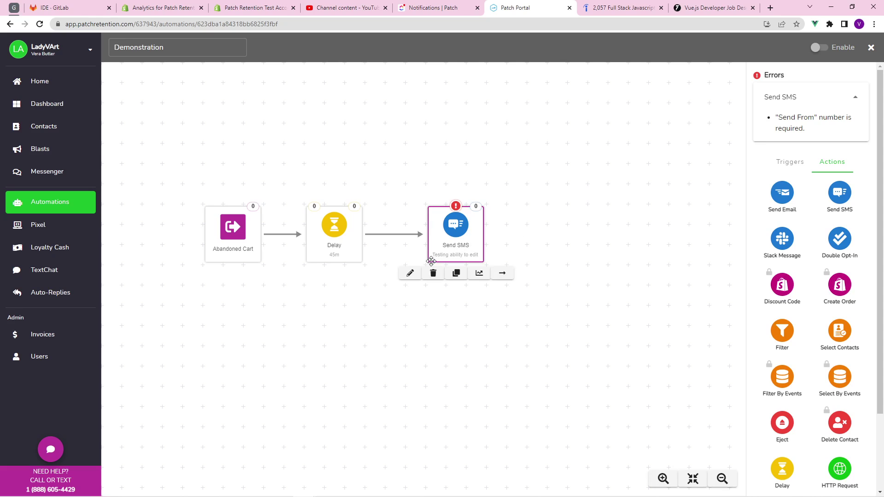
{"action": "left_click", "coordinate": [411, 272]}
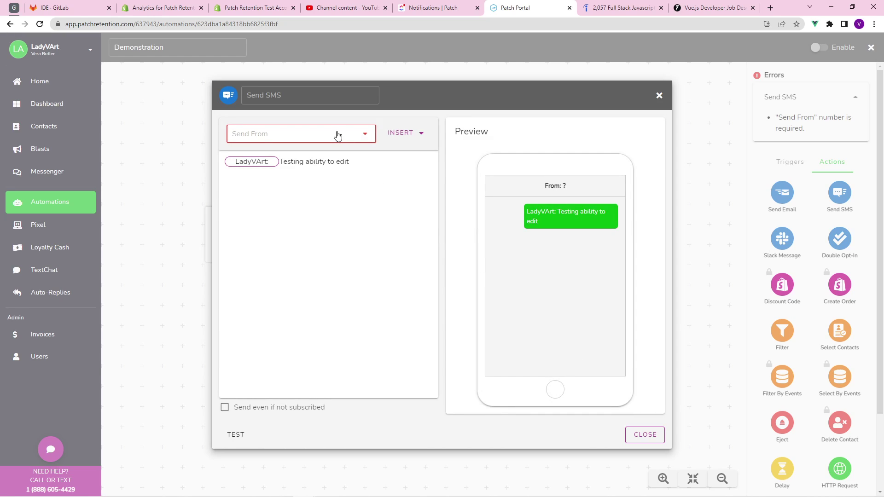
{"action": "left_click", "coordinate": [337, 135]}
{"action": "left_click", "coordinate": [322, 158]}
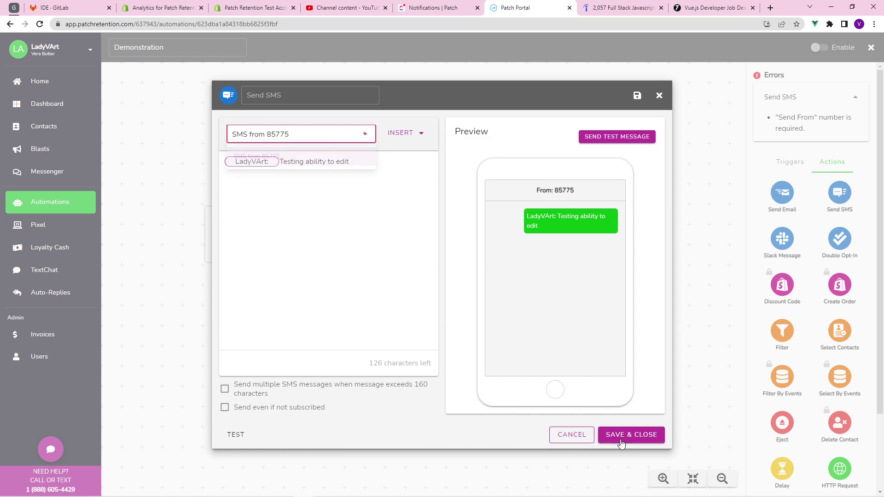
{"action": "left_click", "coordinate": [621, 435]}
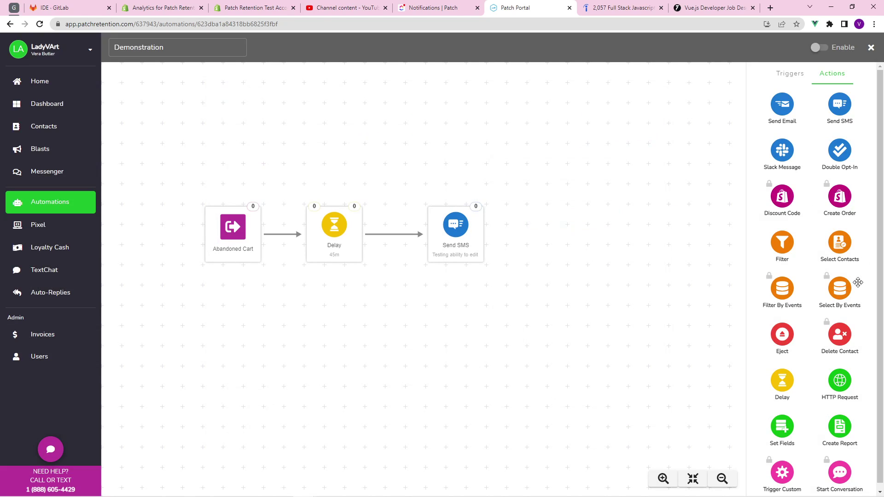
Switch the Demonstration automation on and back off, and exit the editor leaving it disabled.
{"action": "left_click_drag", "start_coordinate": [880, 369], "coordinate": [873, 325]}
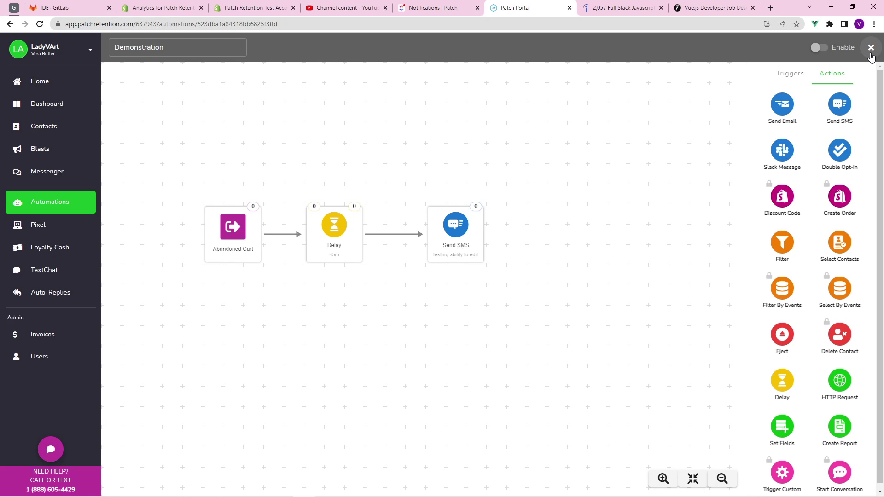
{"action": "left_click", "coordinate": [823, 48]}
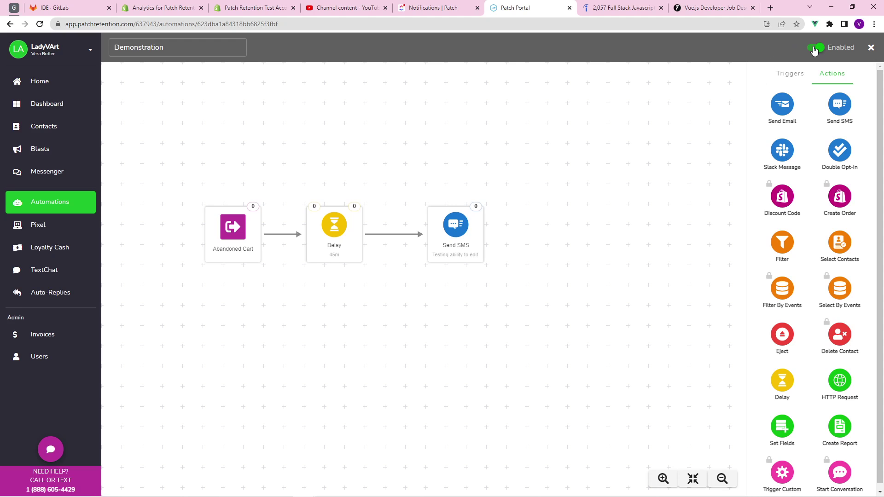
{"action": "left_click", "coordinate": [818, 47]}
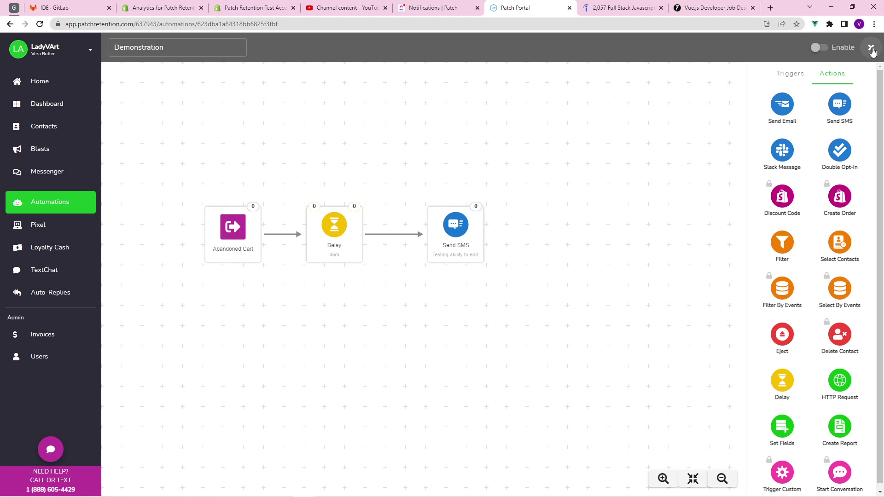
{"action": "left_click", "coordinate": [870, 48]}
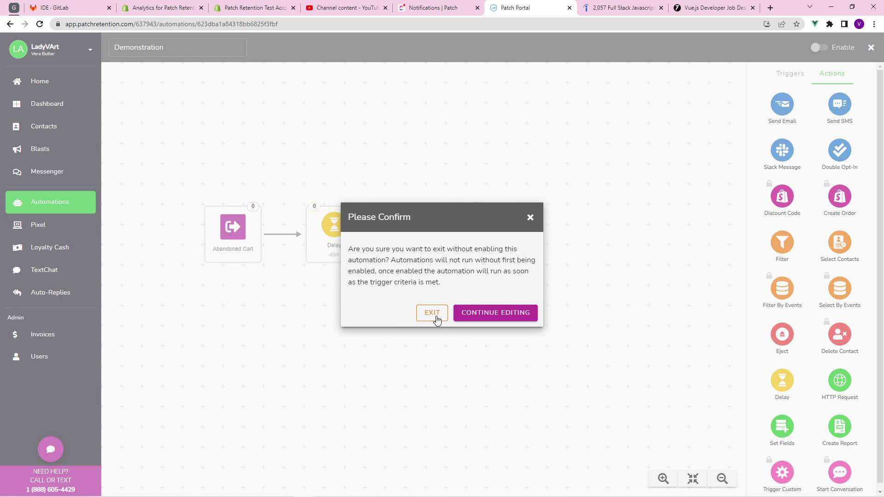
{"action": "left_click", "coordinate": [435, 316]}
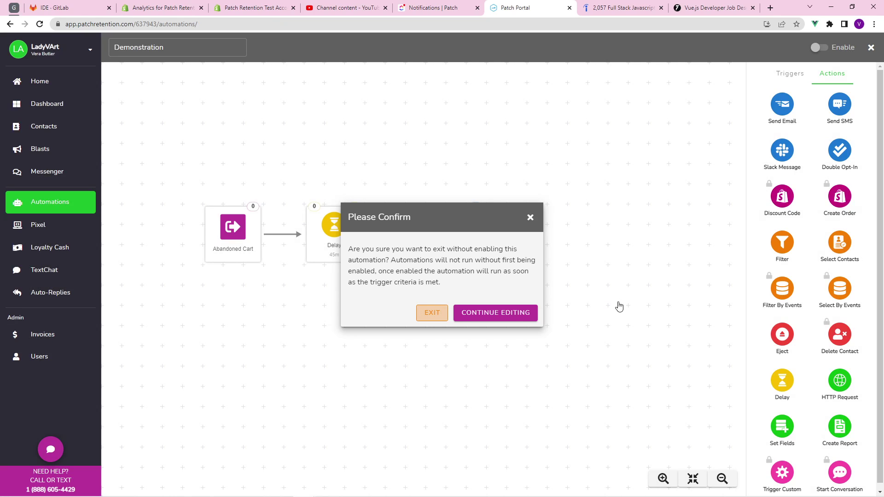